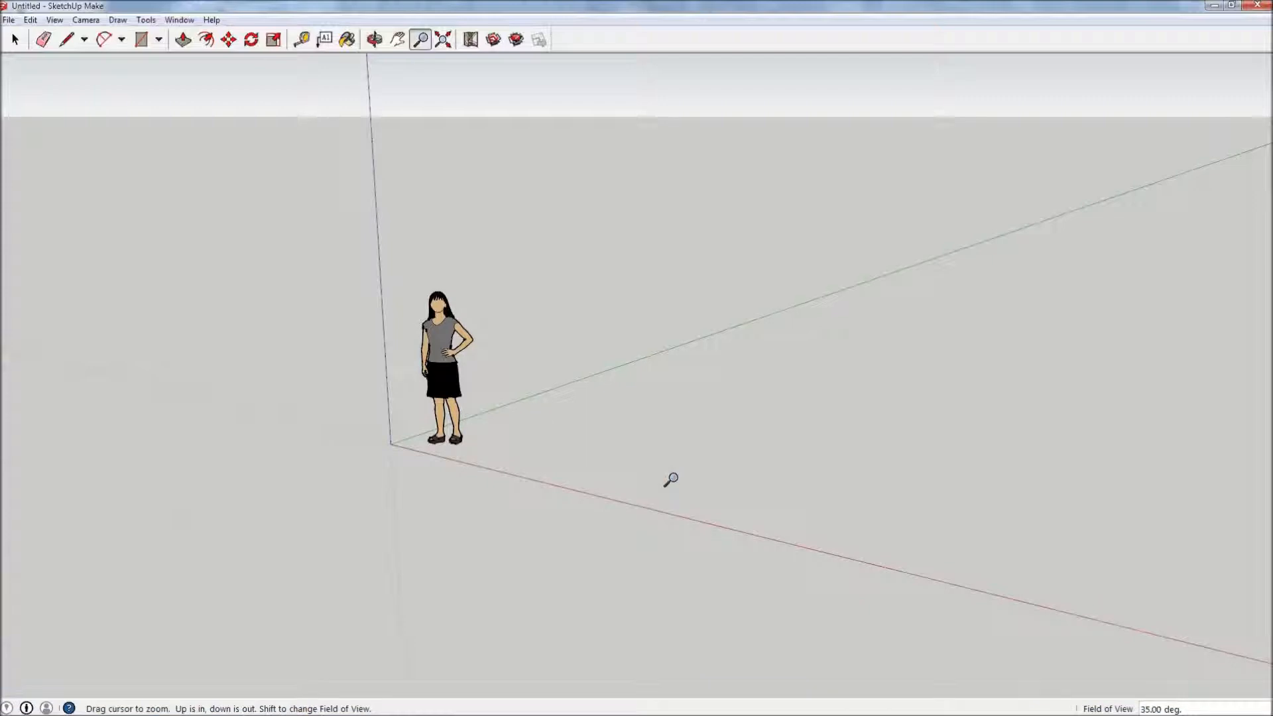
Examine the empty scene around the scale figure from different angles and distances
key("o")
left_click_drag(636, 416, 588, 453)
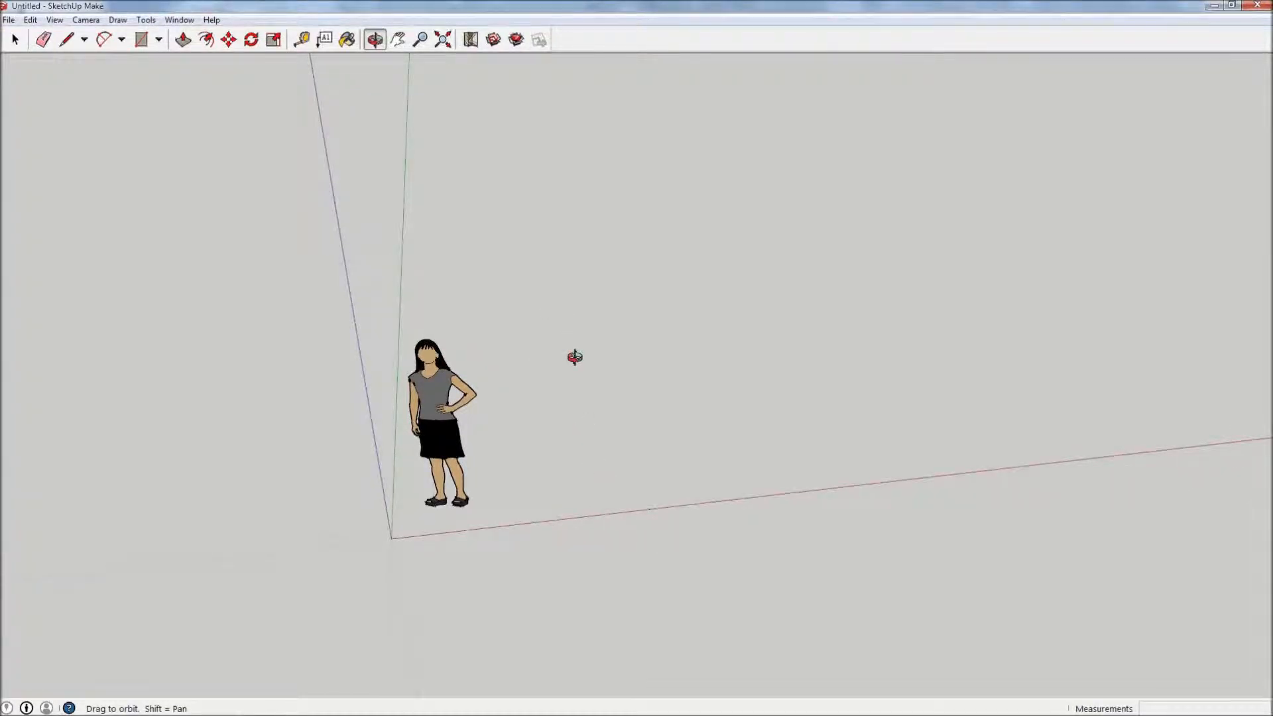
mouse_move(523, 199)
left_mouse_down()
mouse_move(506, 364)
mouse_move(527, 191)
left_mouse_up()
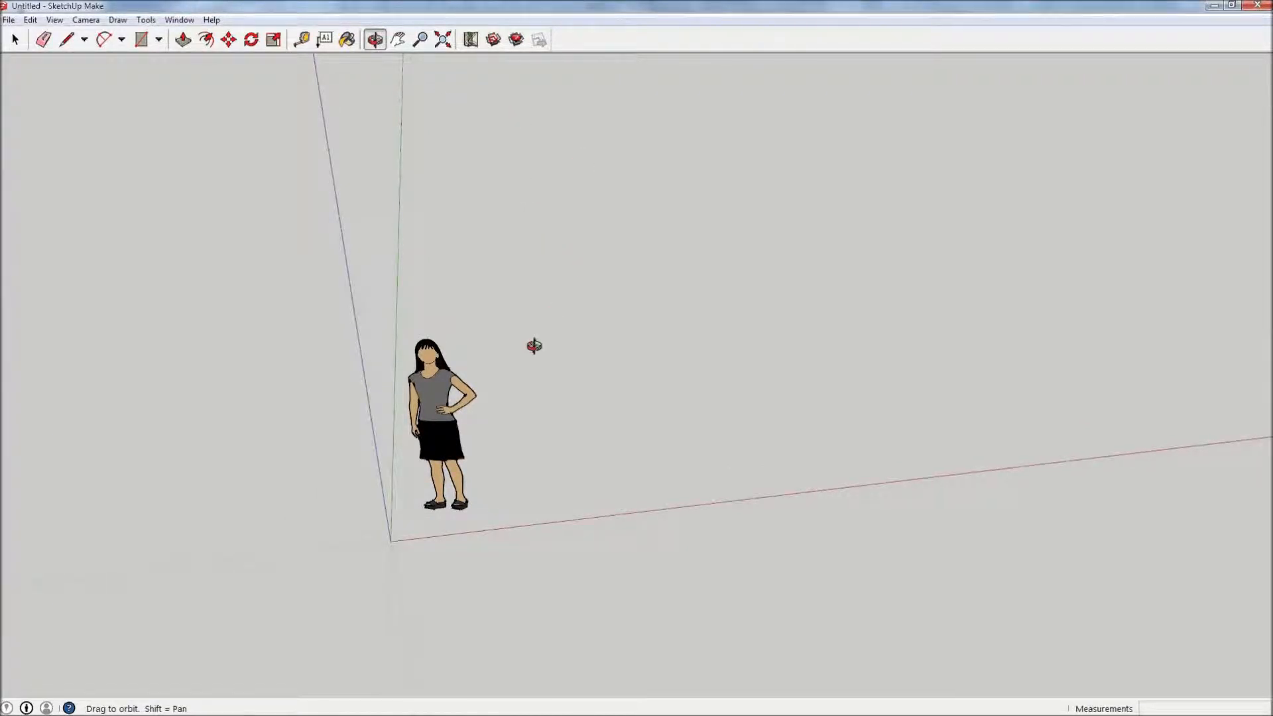
left_click_drag(551, 312, 489, 292, "shift")
key("space")
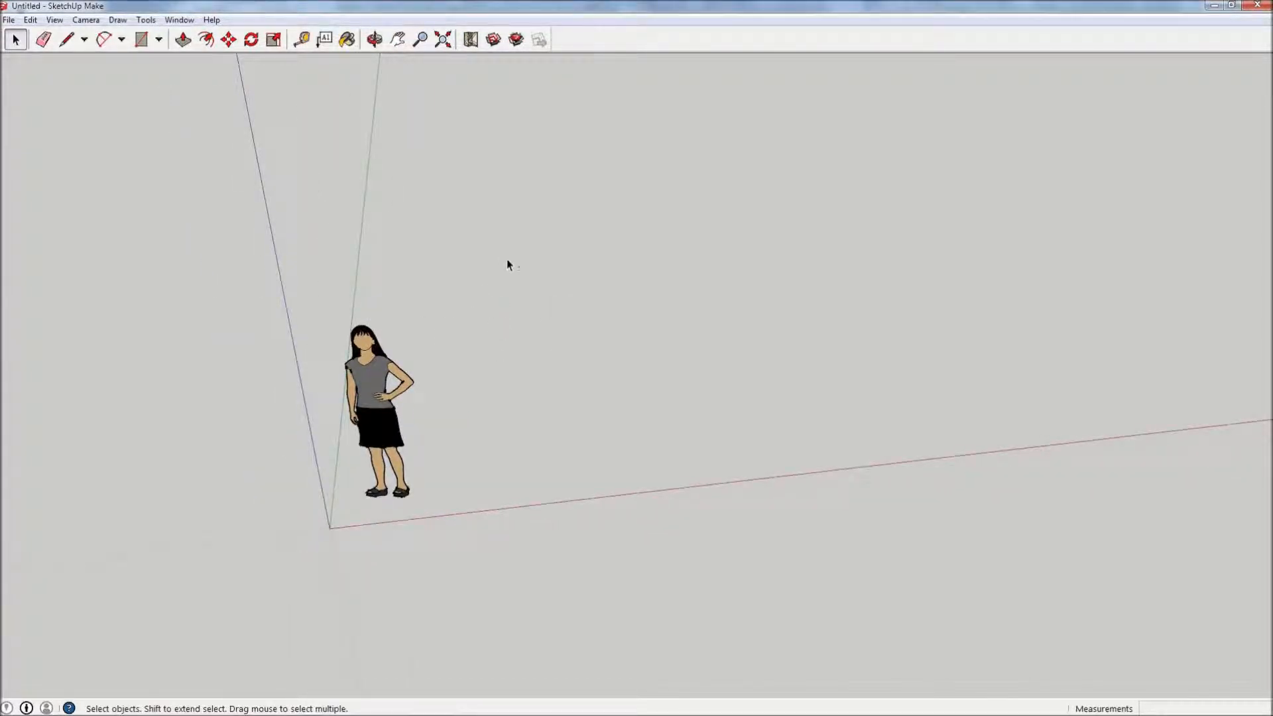
scroll(515, 369, "up", 4)
scroll(514, 369, "down", 6)
key("o")
left_click_drag(559, 296, 459, 269)
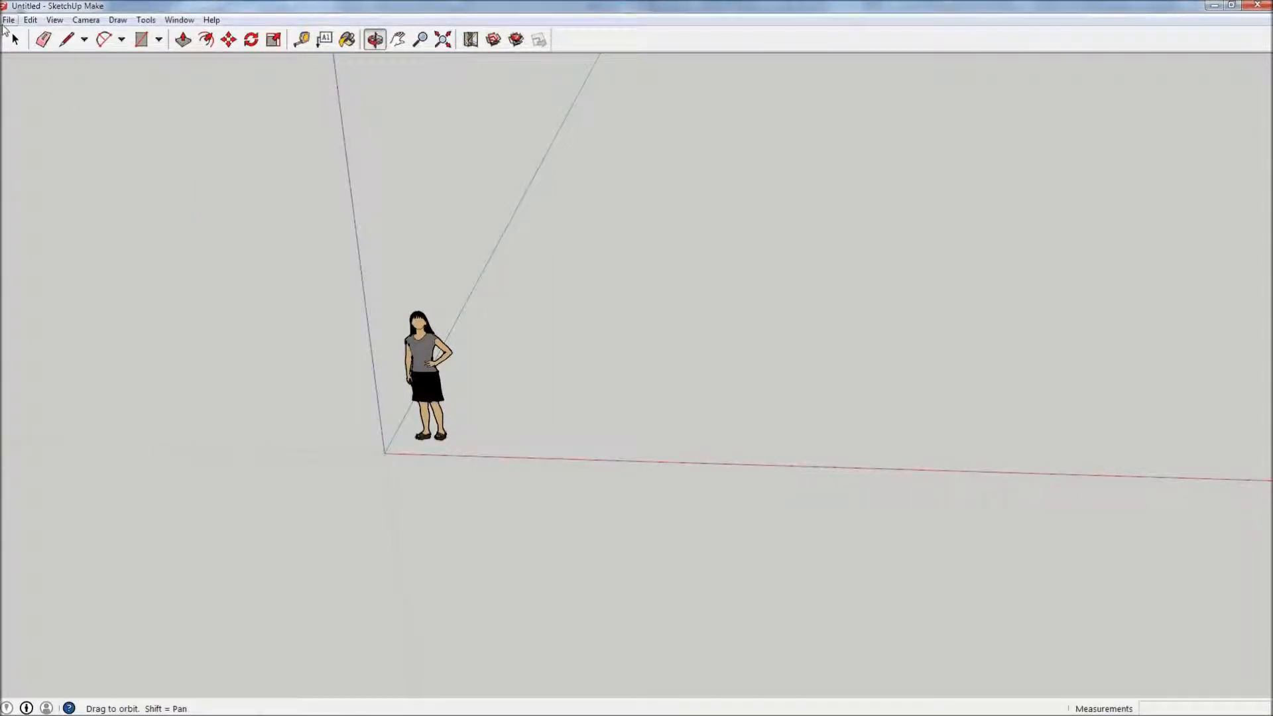
Import the floor plan 22334_2370_FLP_00_0001_max_600x600 from the Desktop as an image, placed from the origin at about 4300 mm wide
left_click(8, 19)
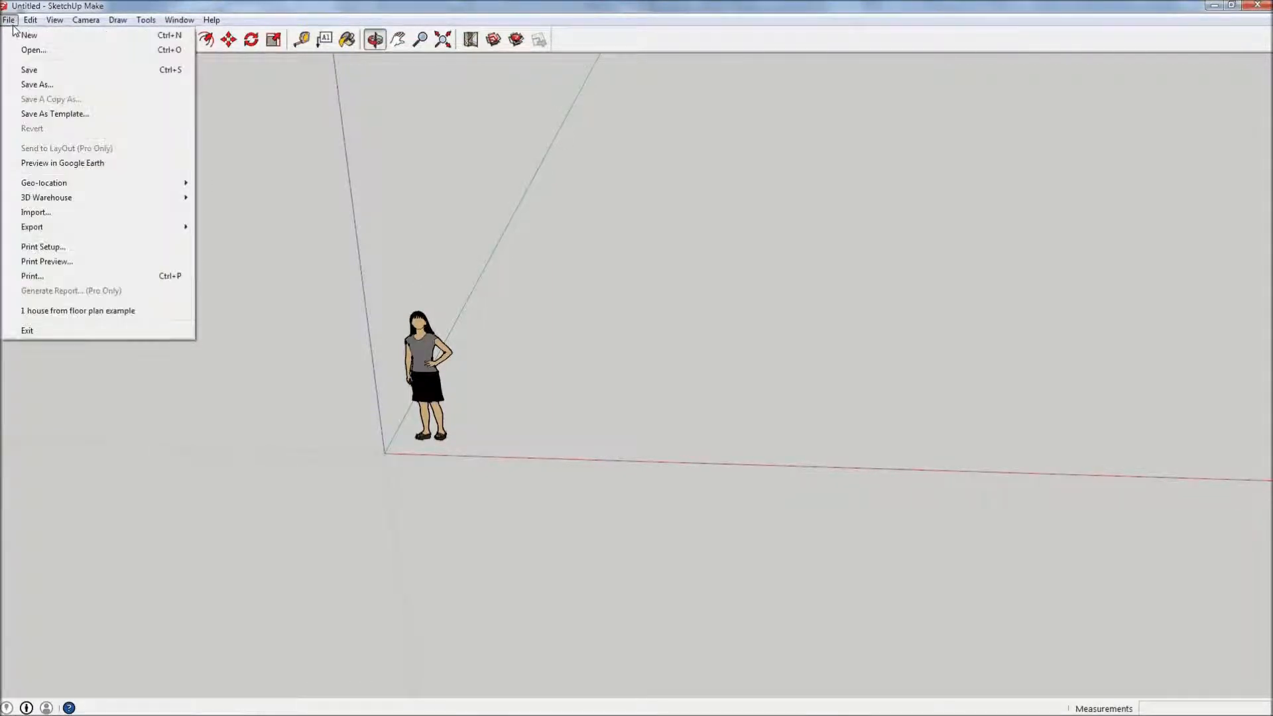
left_click(36, 212)
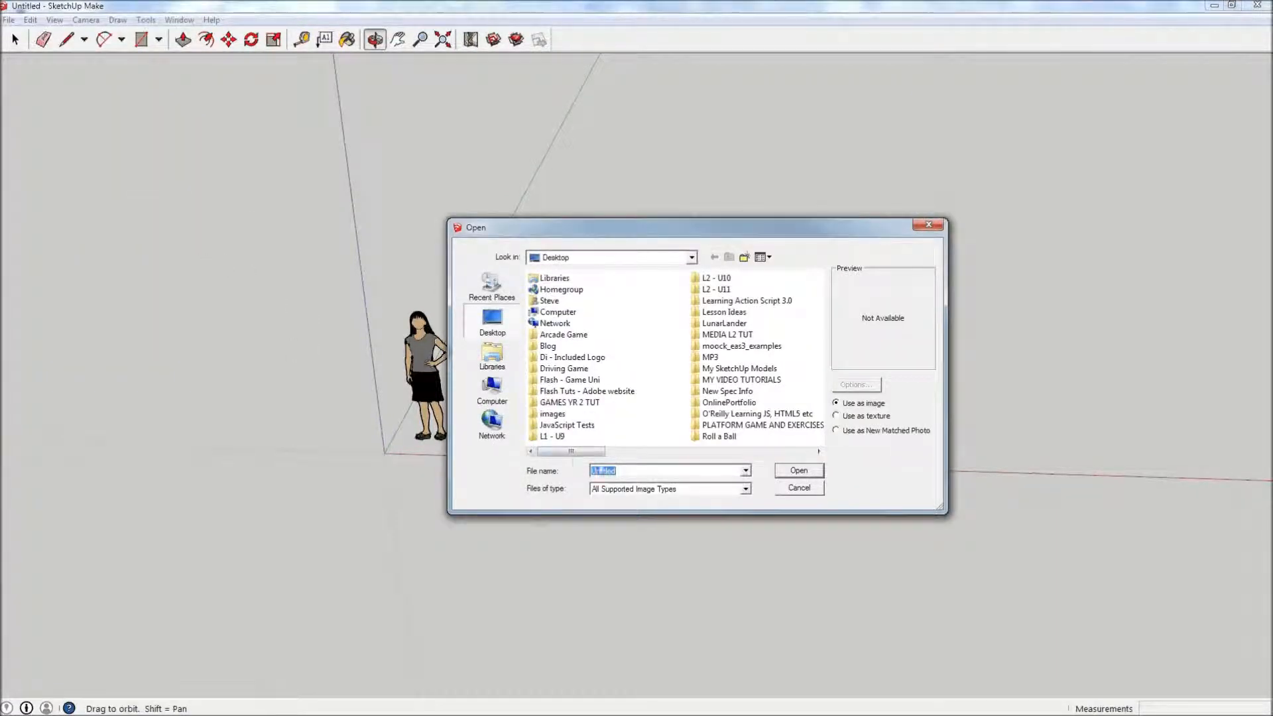
left_click_drag(571, 450, 775, 451)
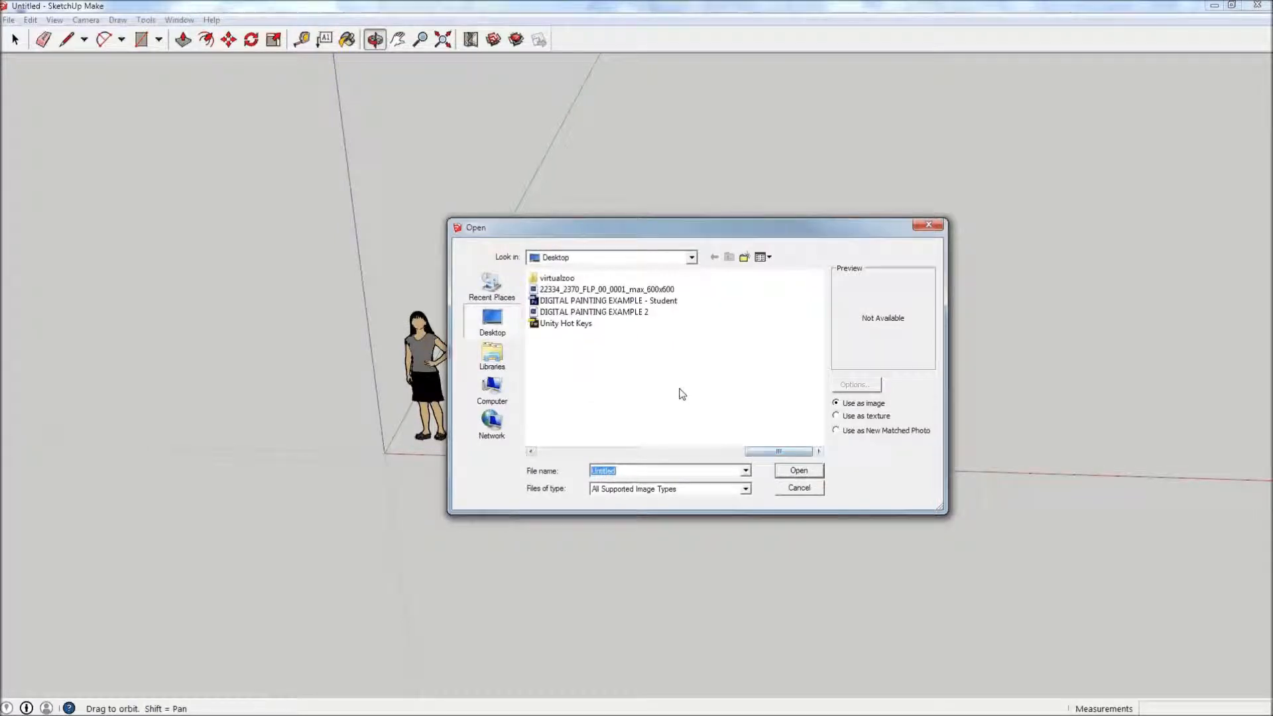
double_click(607, 289)
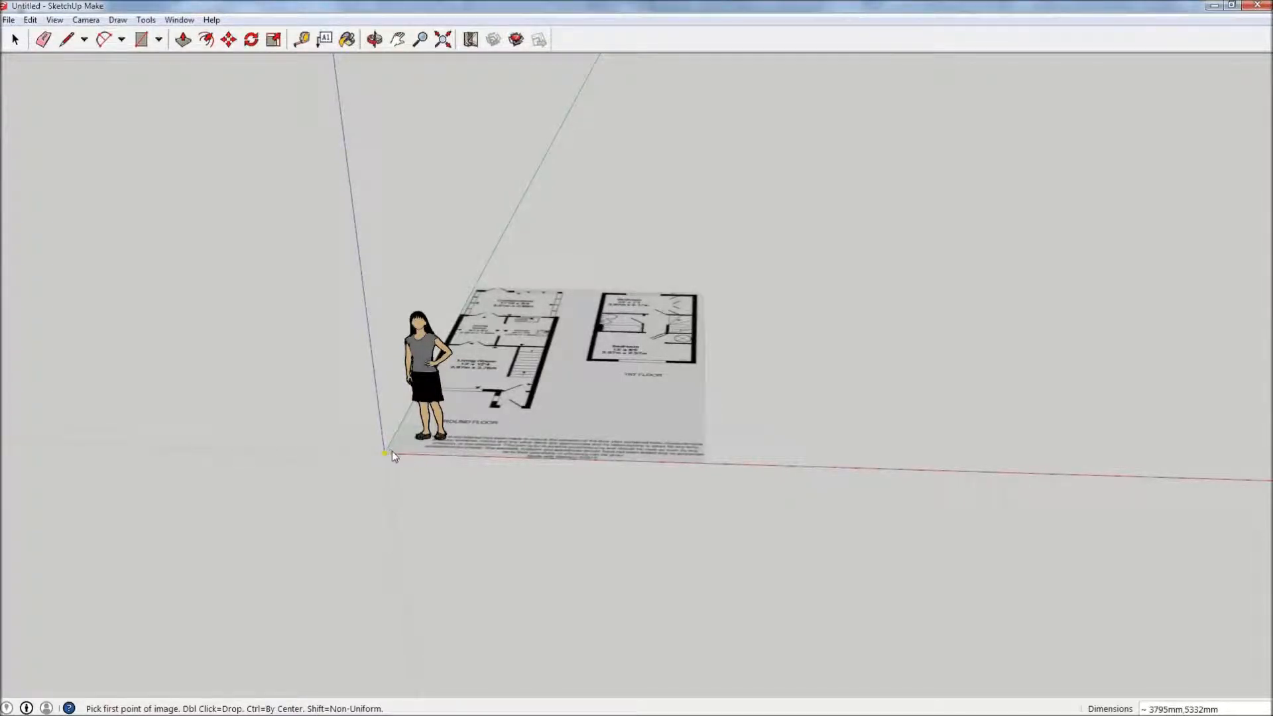
left_click(390, 453)
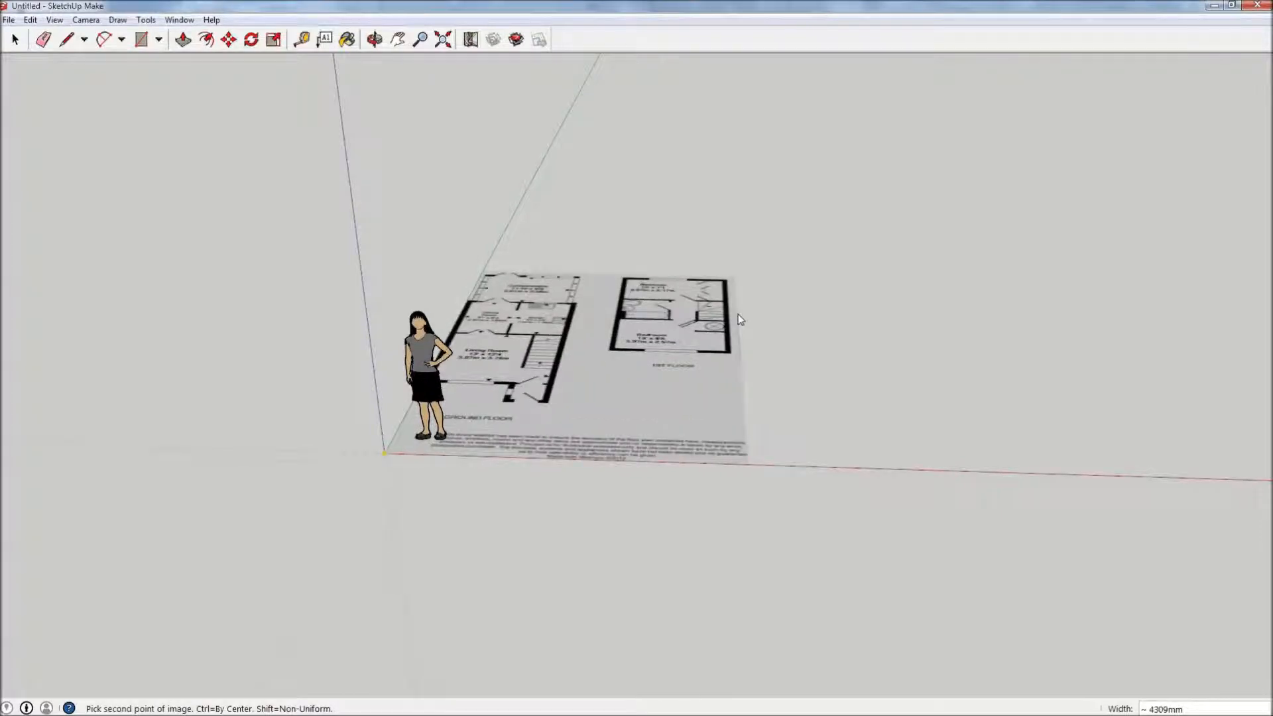
left_click(738, 313)
Rescale the whole model by measuring the ground floor's front door opening and setting its width to 900 mm
key("o")
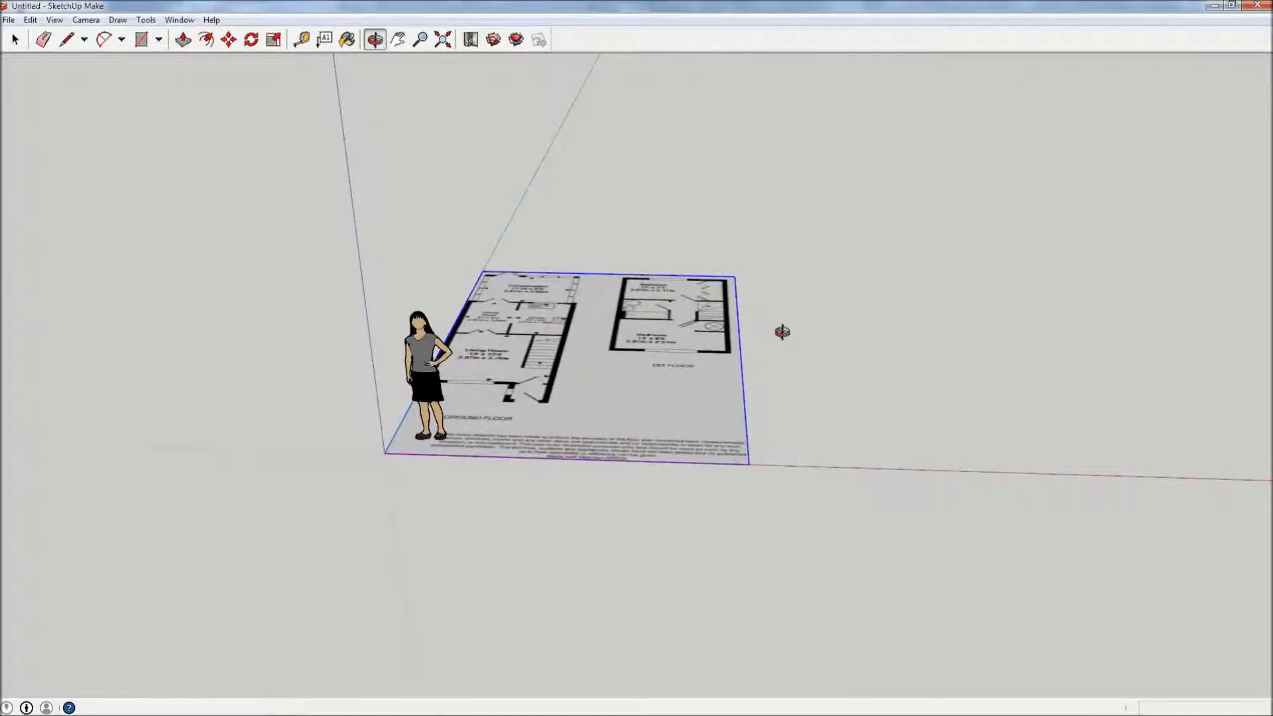
left_click_drag(658, 311, 648, 568)
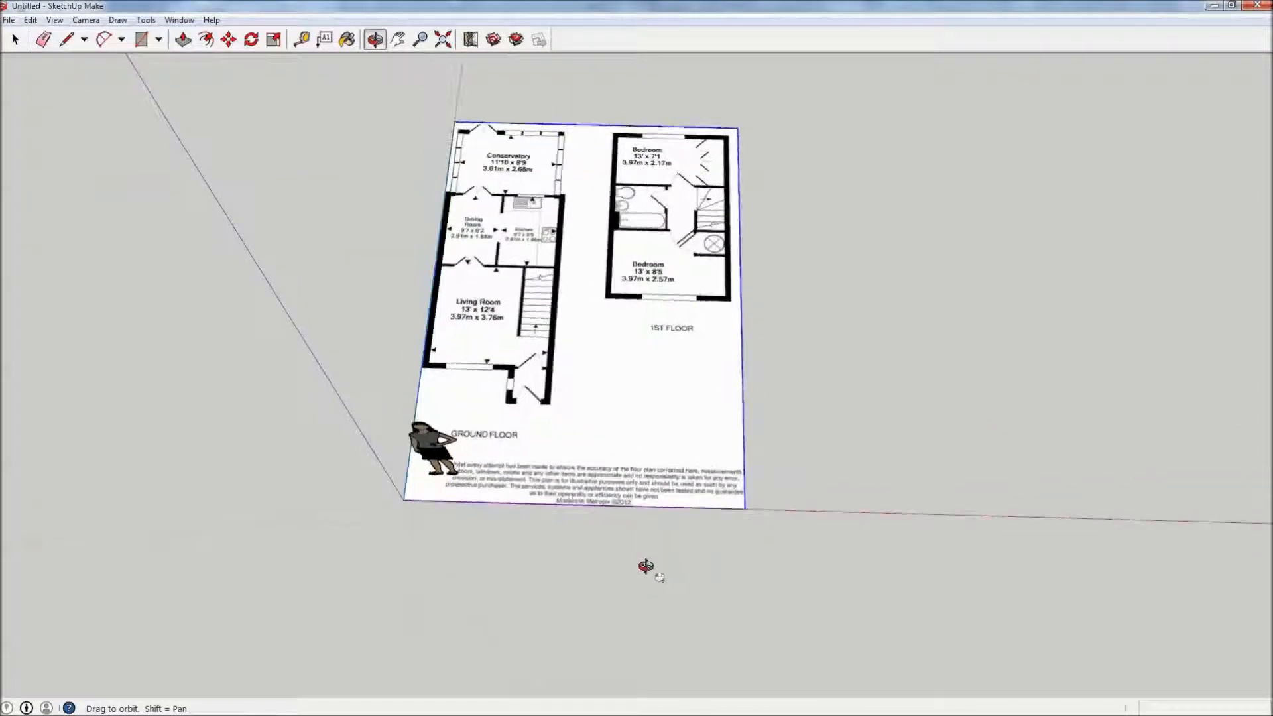
scroll(553, 455, "up", 5)
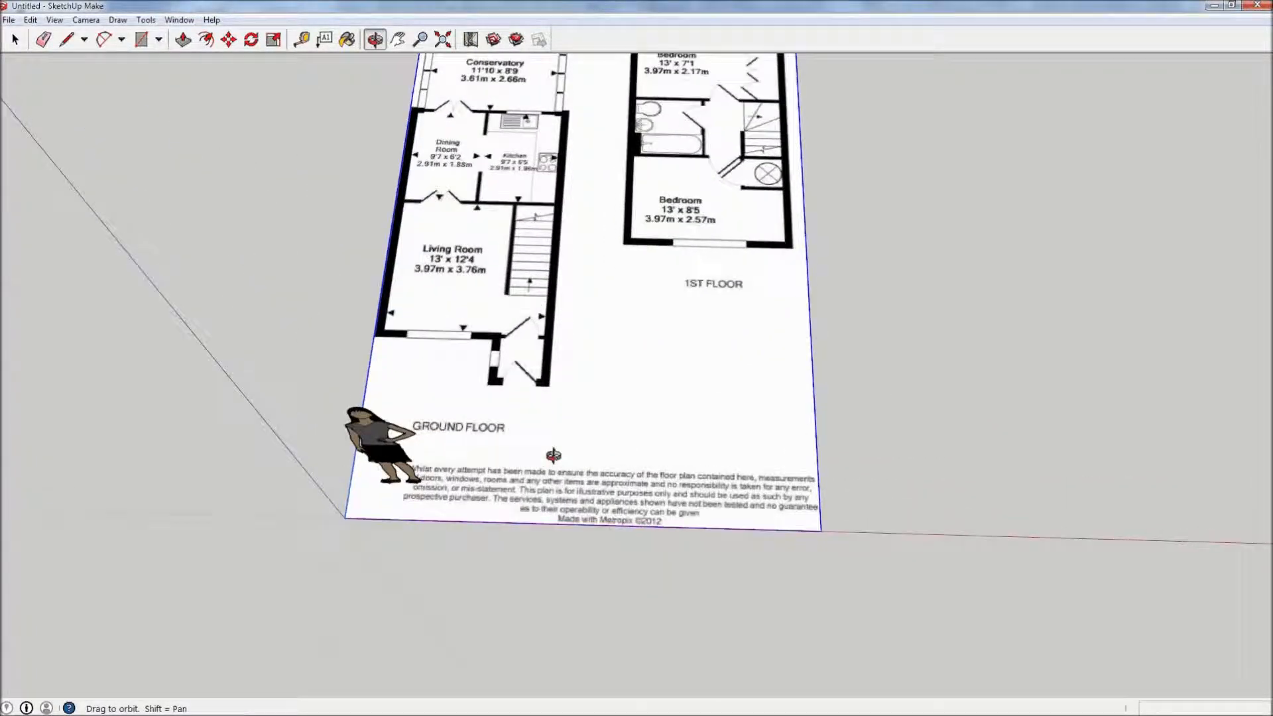
scroll(554, 455, "down", 3)
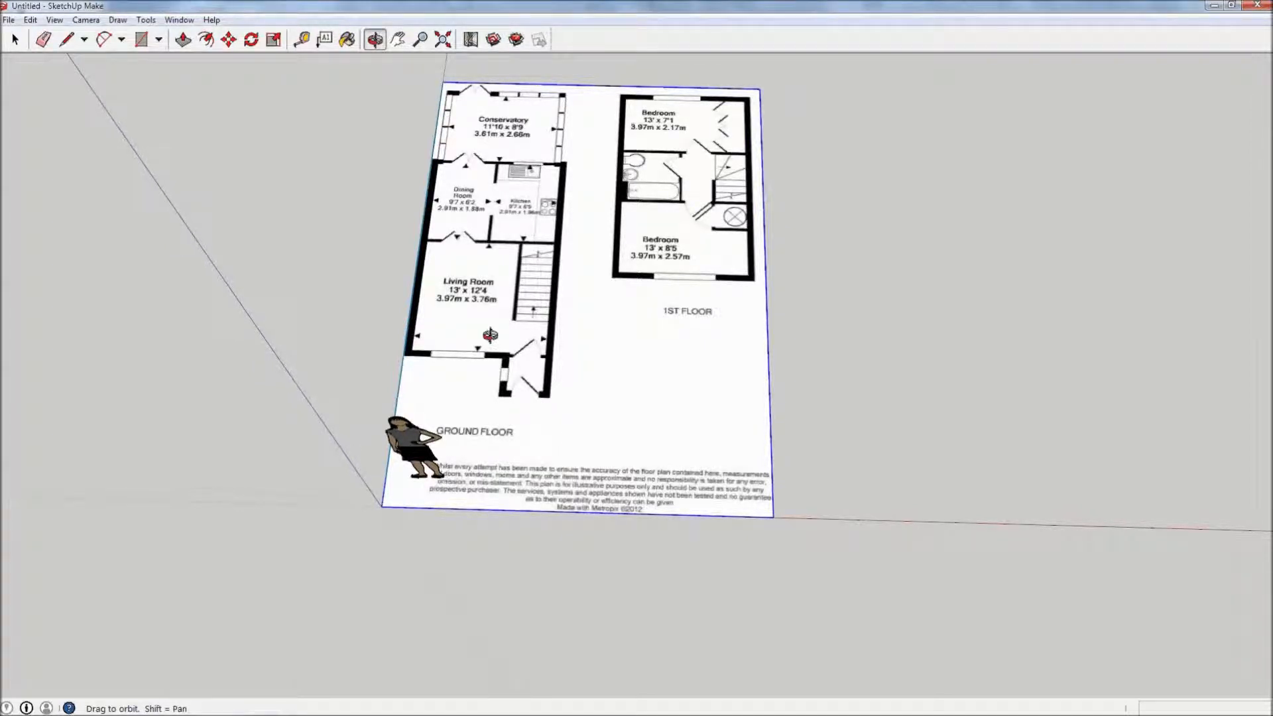
scroll(490, 335, "up", 10)
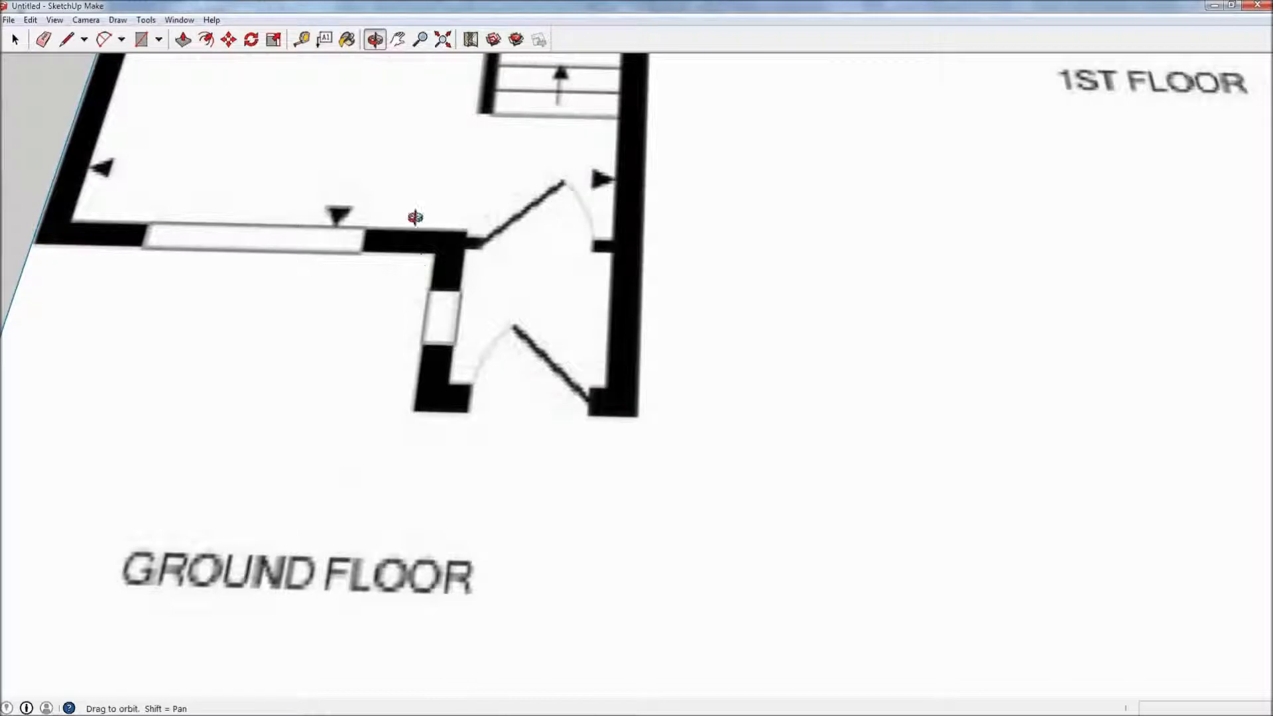
left_click(310, 42)
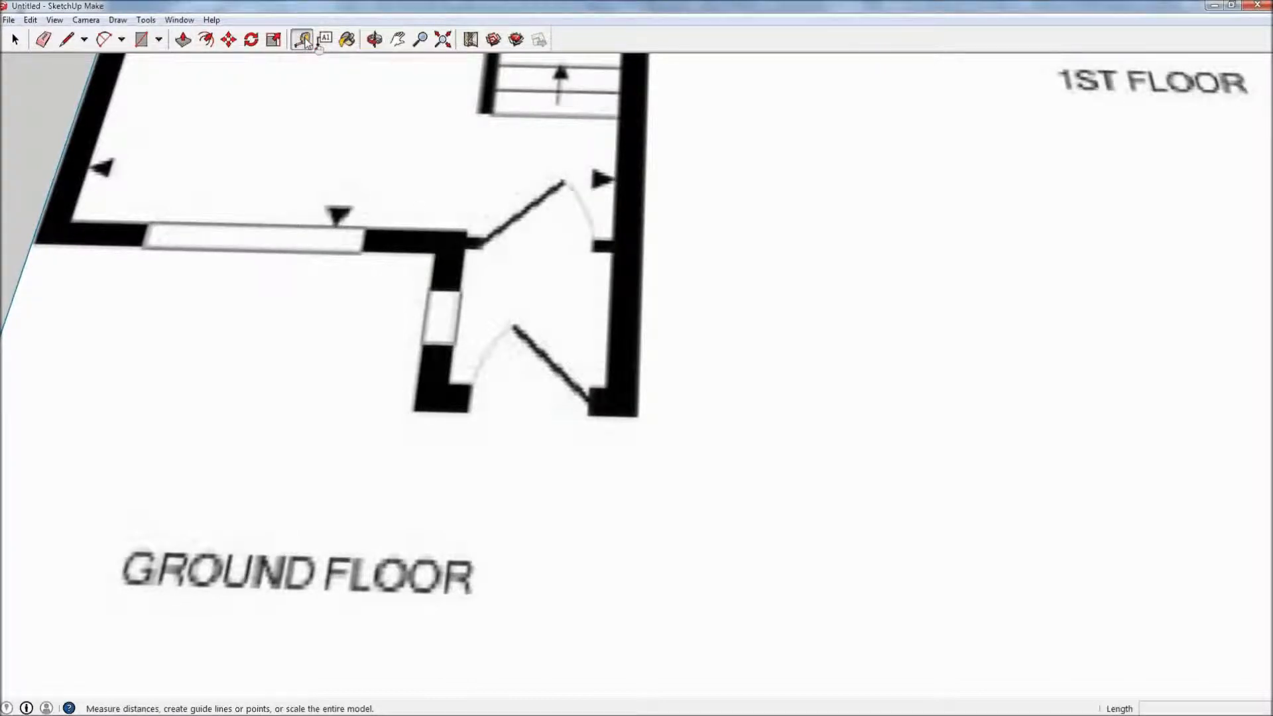
left_click(470, 399)
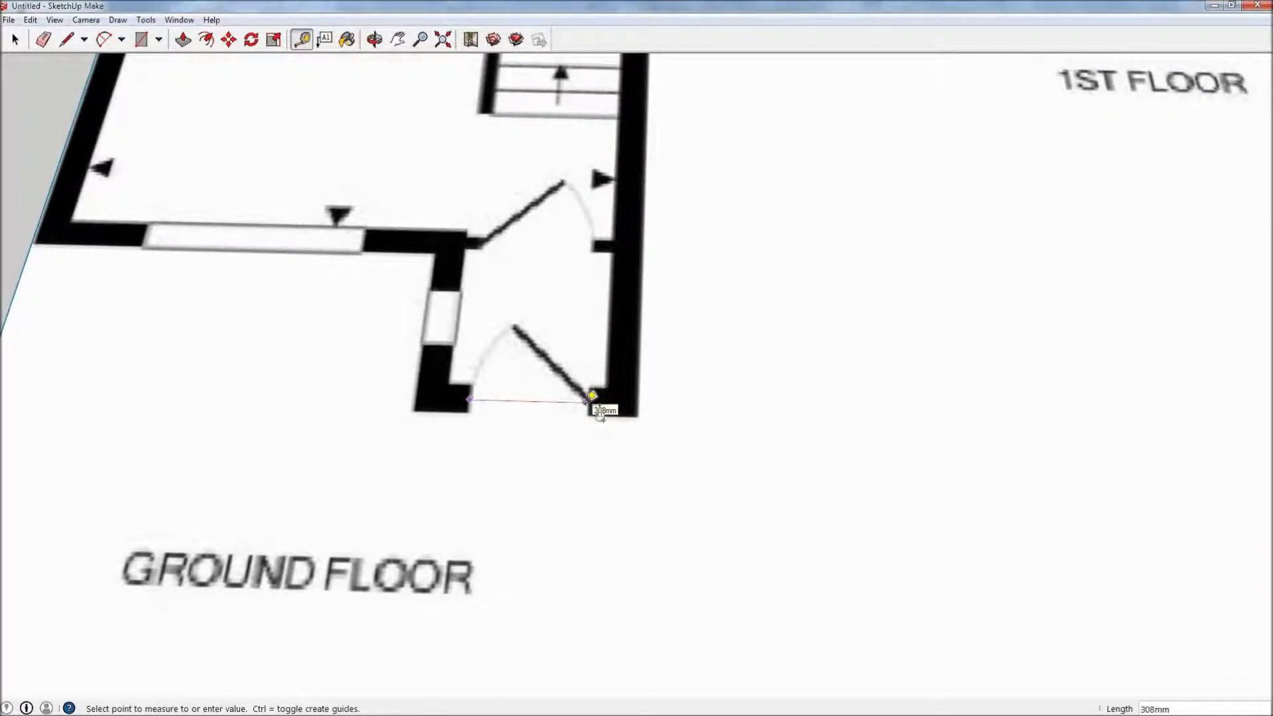
type("900")
left_click(592, 396)
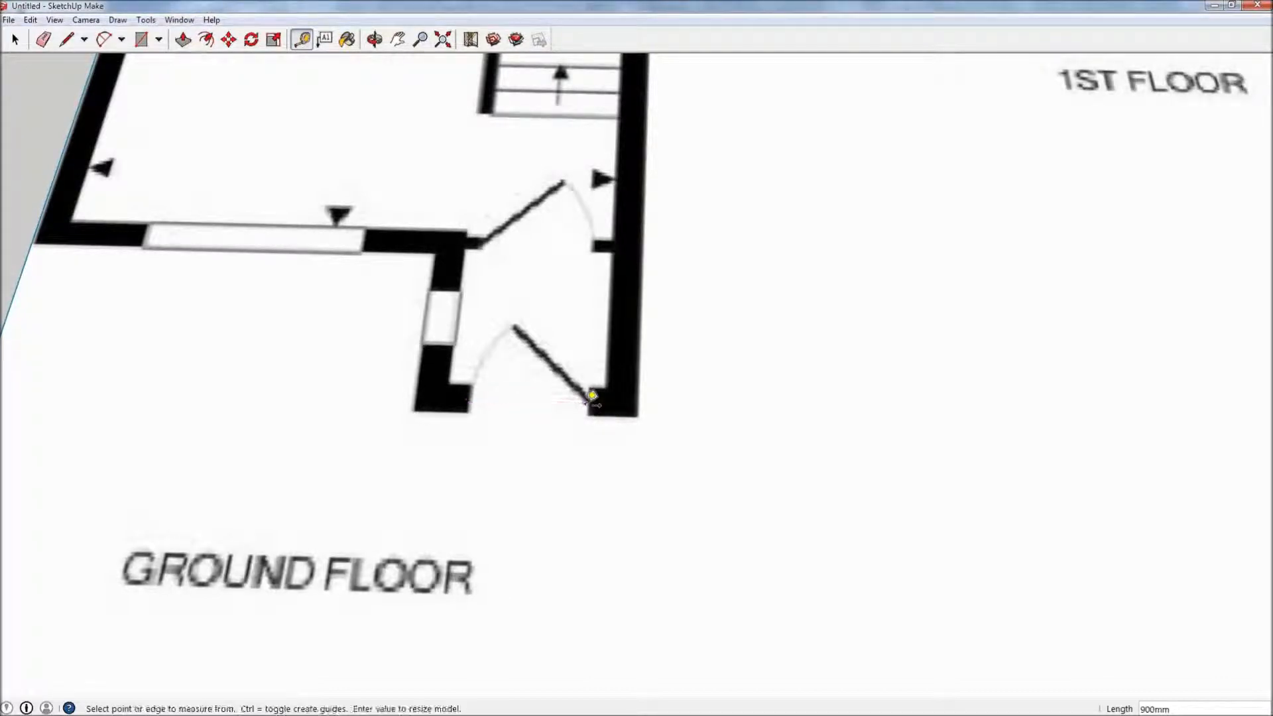
key("Return")
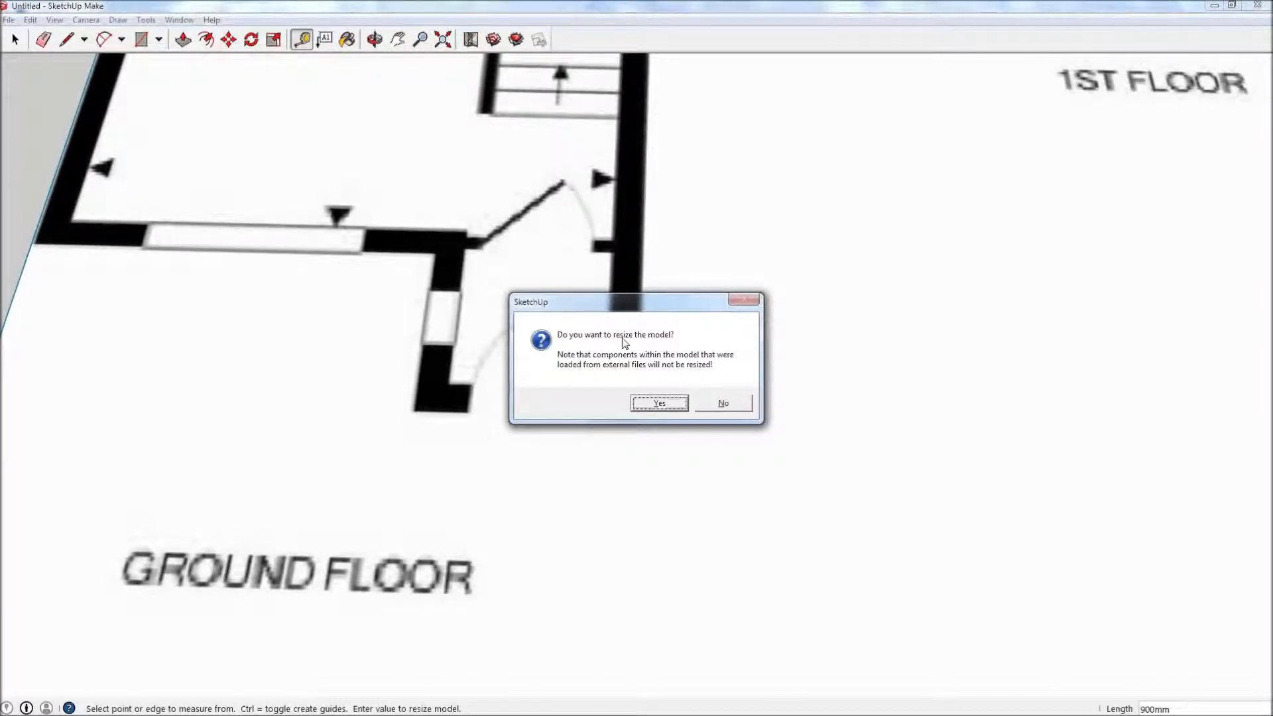
left_click(659, 403)
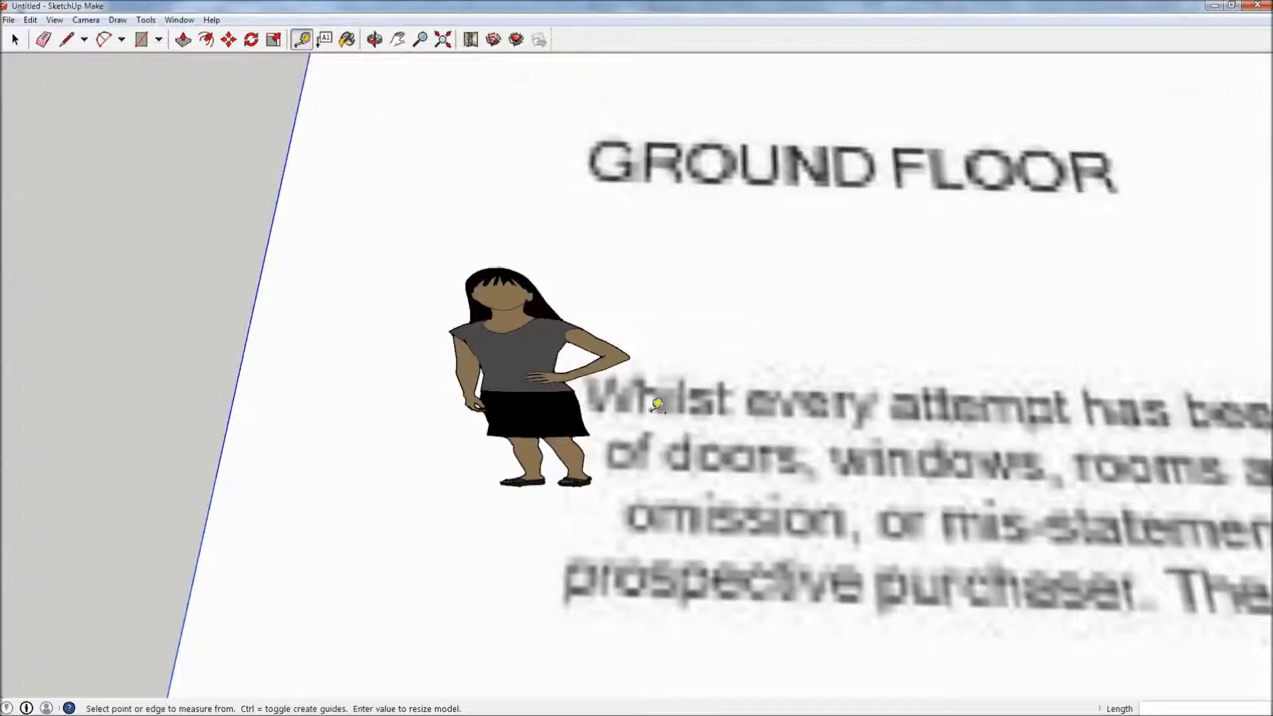
Explode the imported floor plan image into an editable face with edges
scroll(815, 420, "down", 6)
scroll(815, 420, "down", 3)
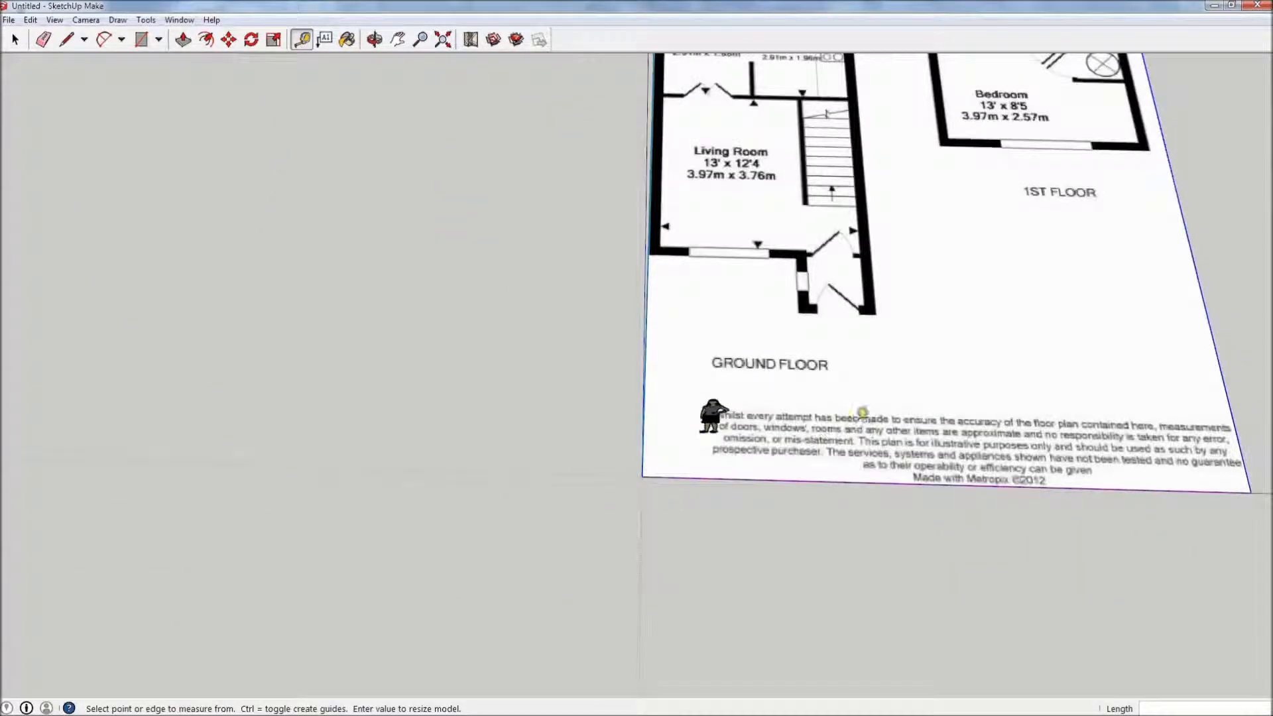
key("o")
left_click_drag(988, 412, 909, 427)
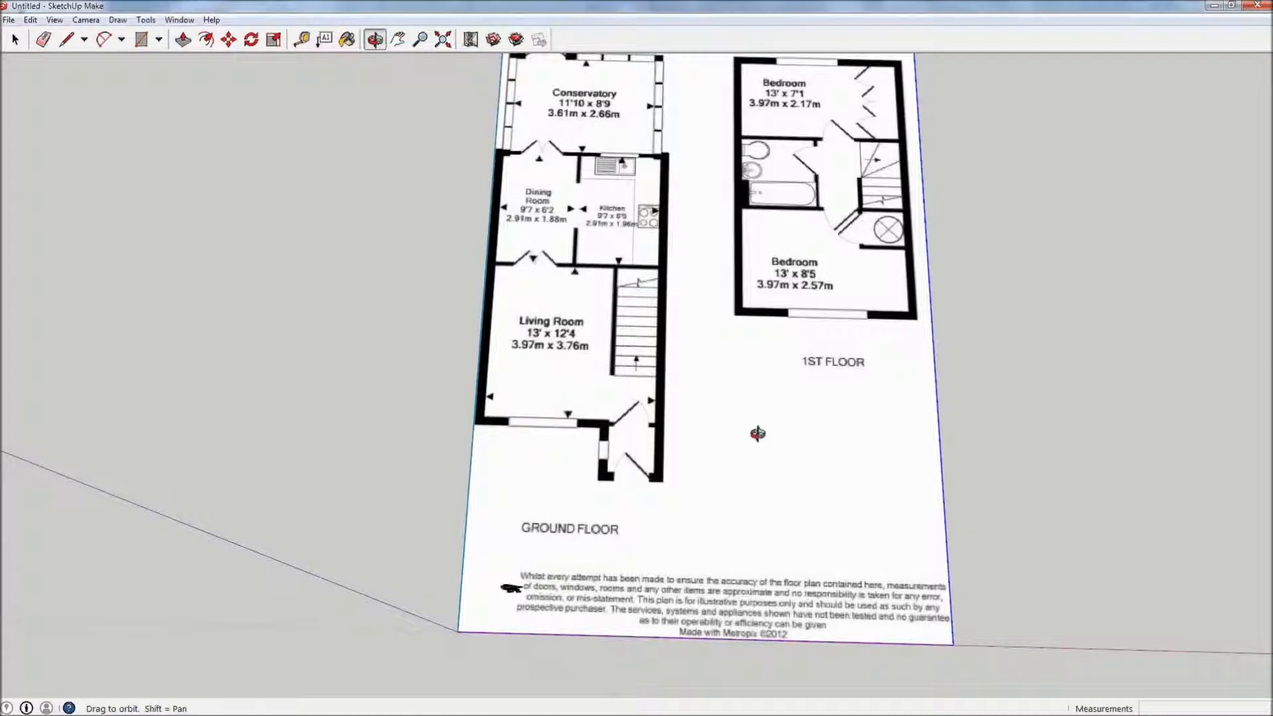
right_click(705, 390)
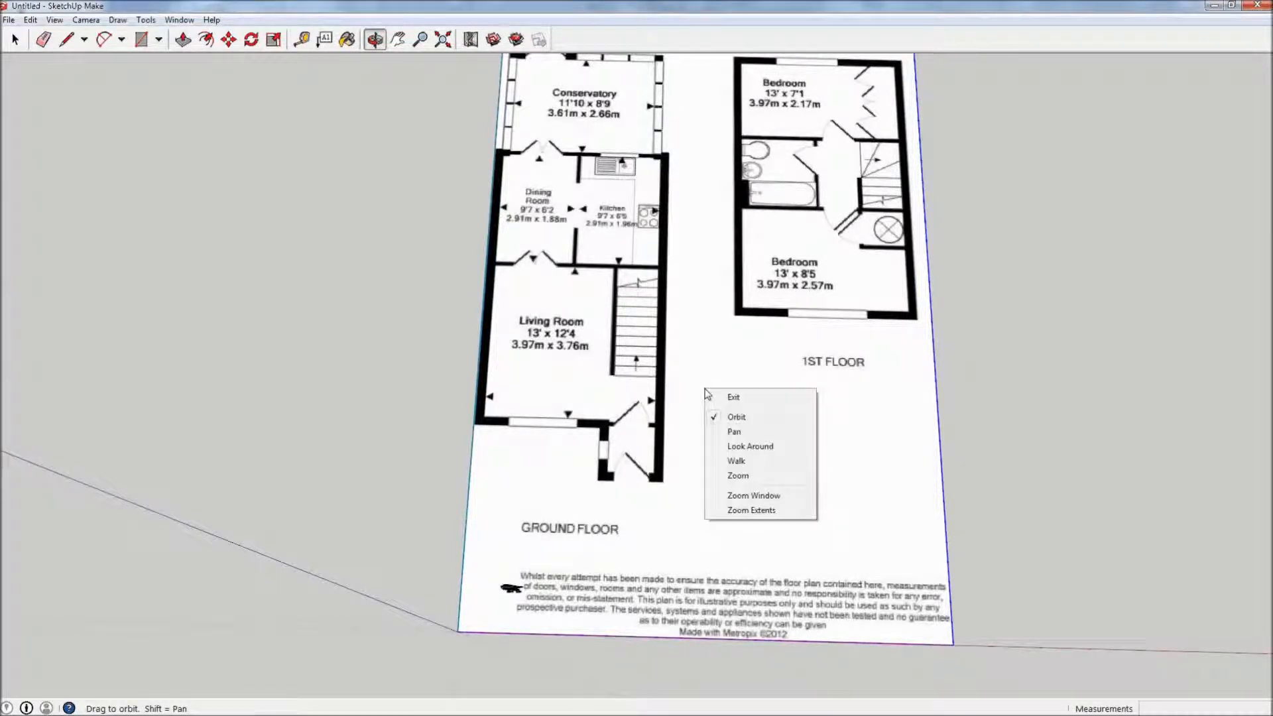
left_click(902, 412)
right_click(731, 397)
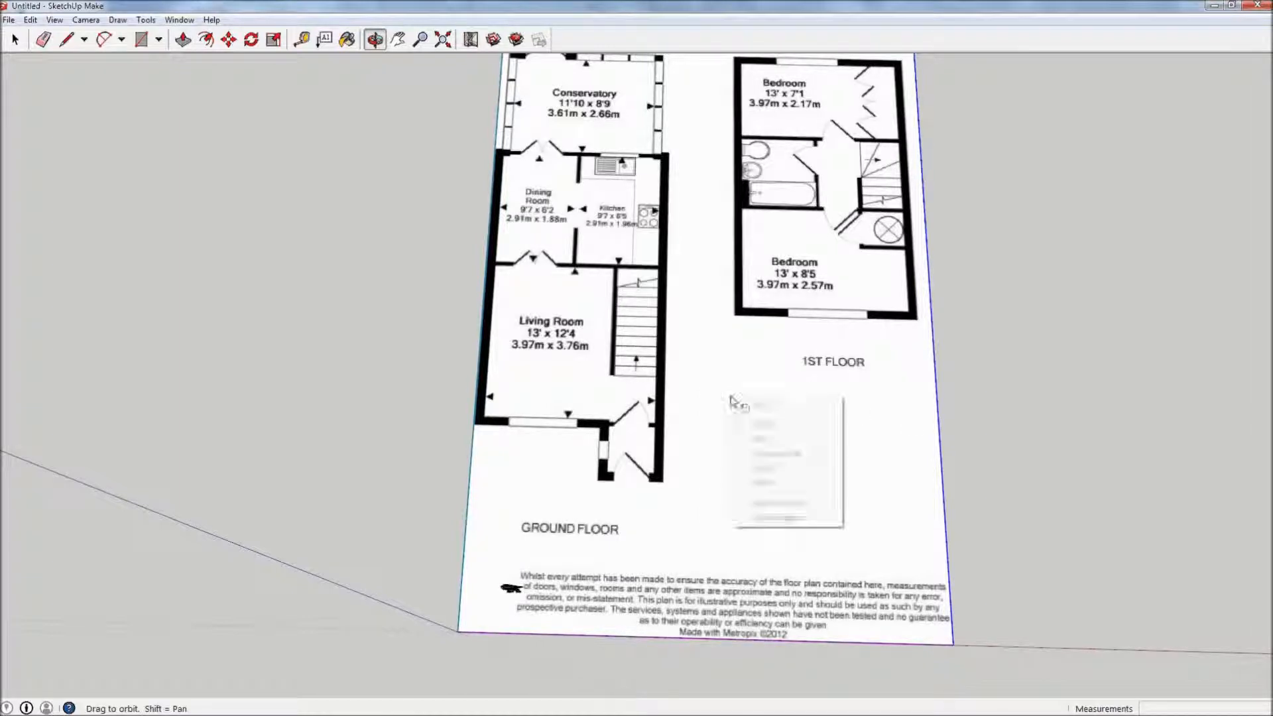
left_click(739, 384)
key("space")
right_click(756, 460)
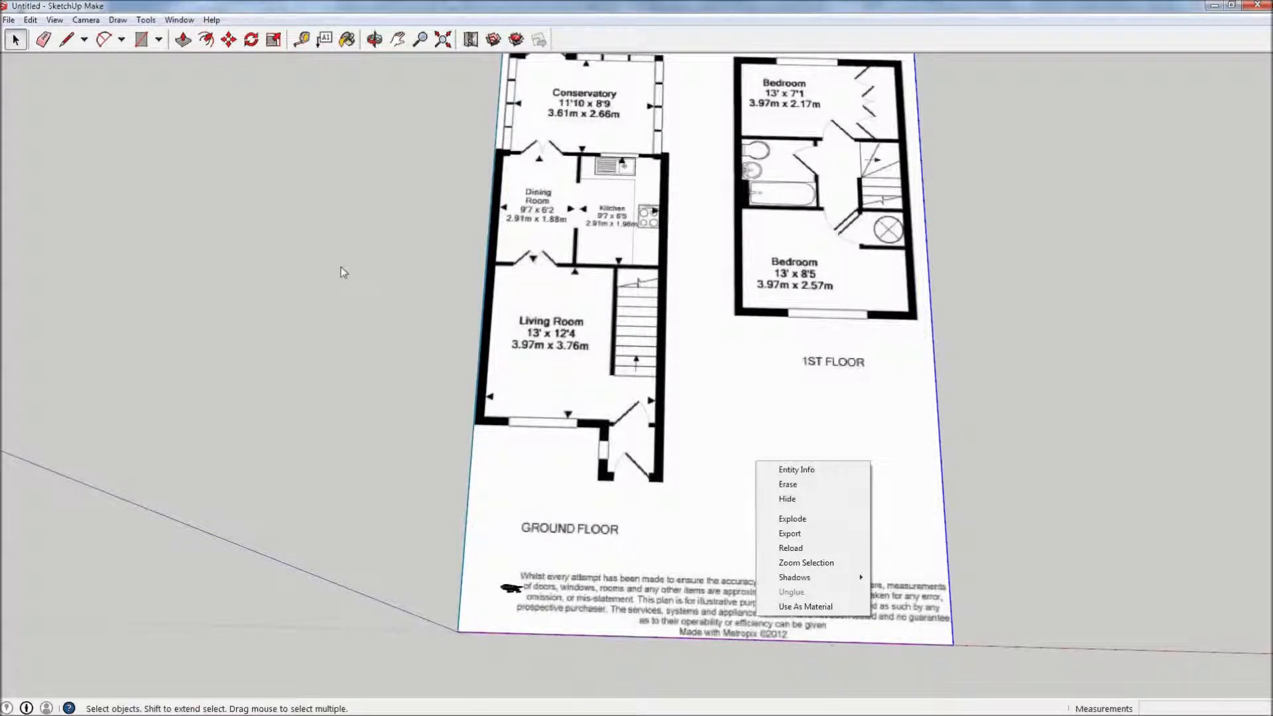
left_click(586, 349)
right_click(771, 409)
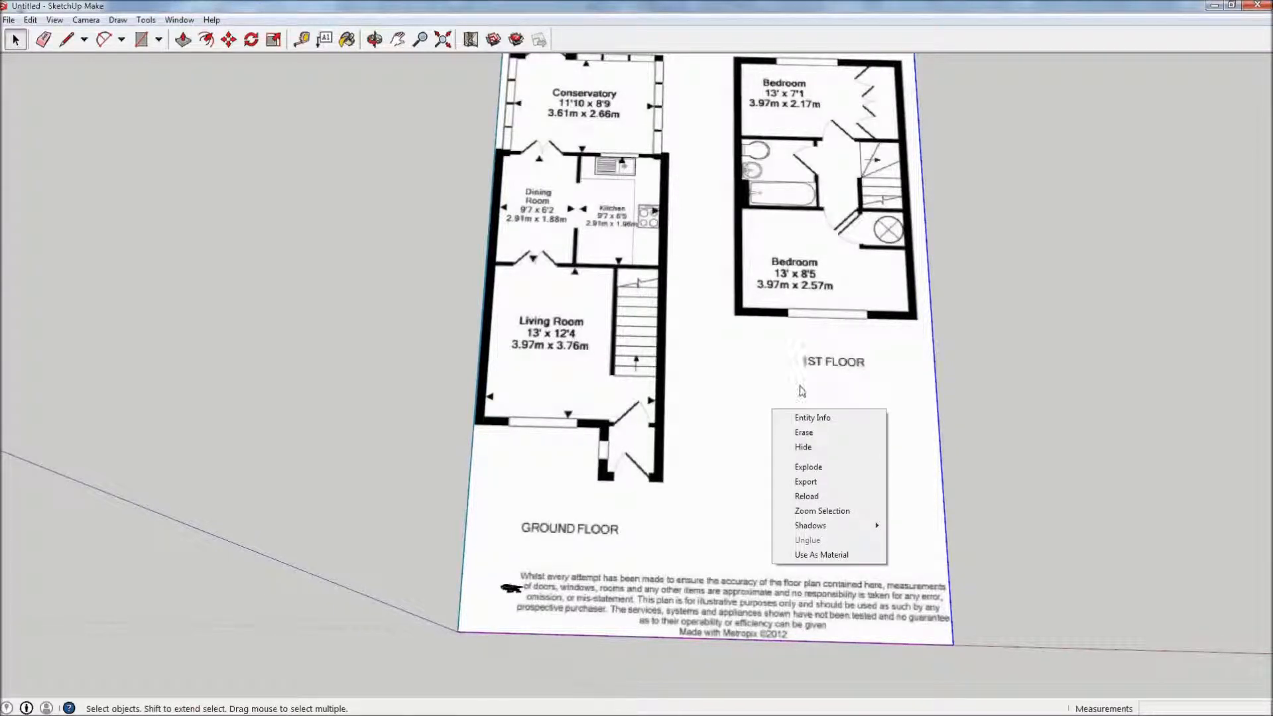
left_click(820, 466)
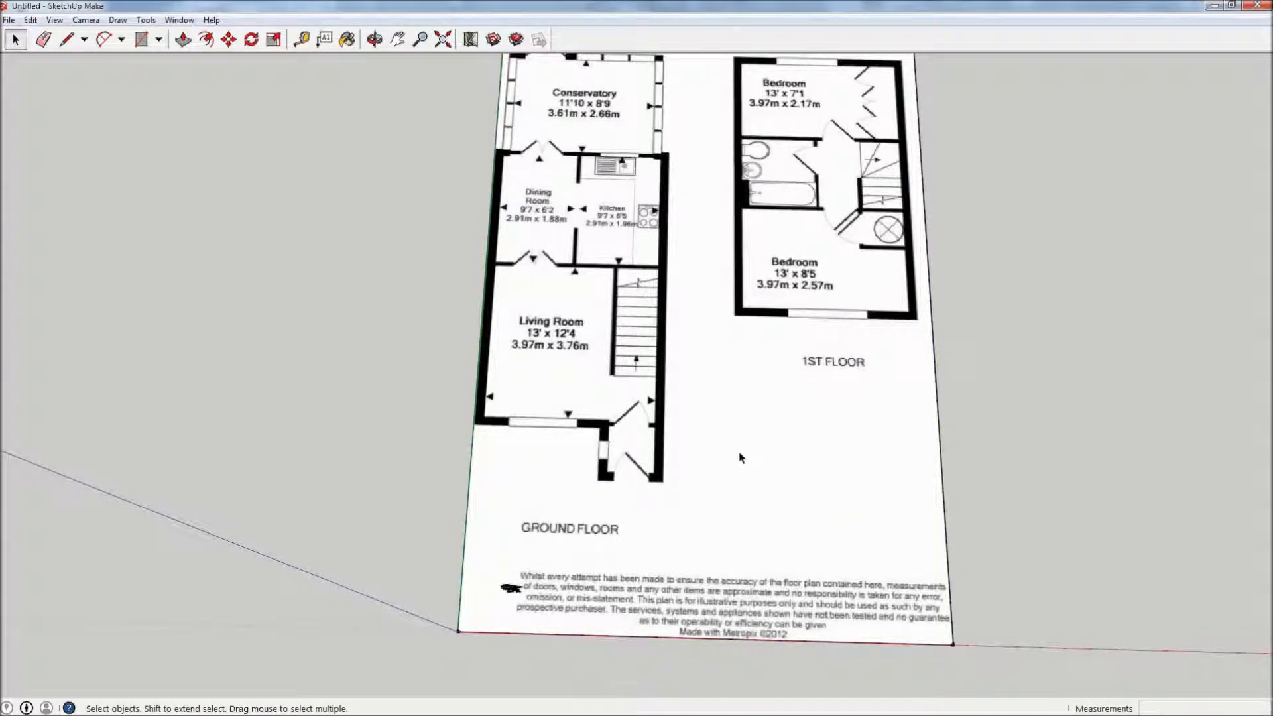
Select the plan face and draw a rectangle of about 6295 by 11675 mm around the 1st floor plan to split it off
left_click(802, 456)
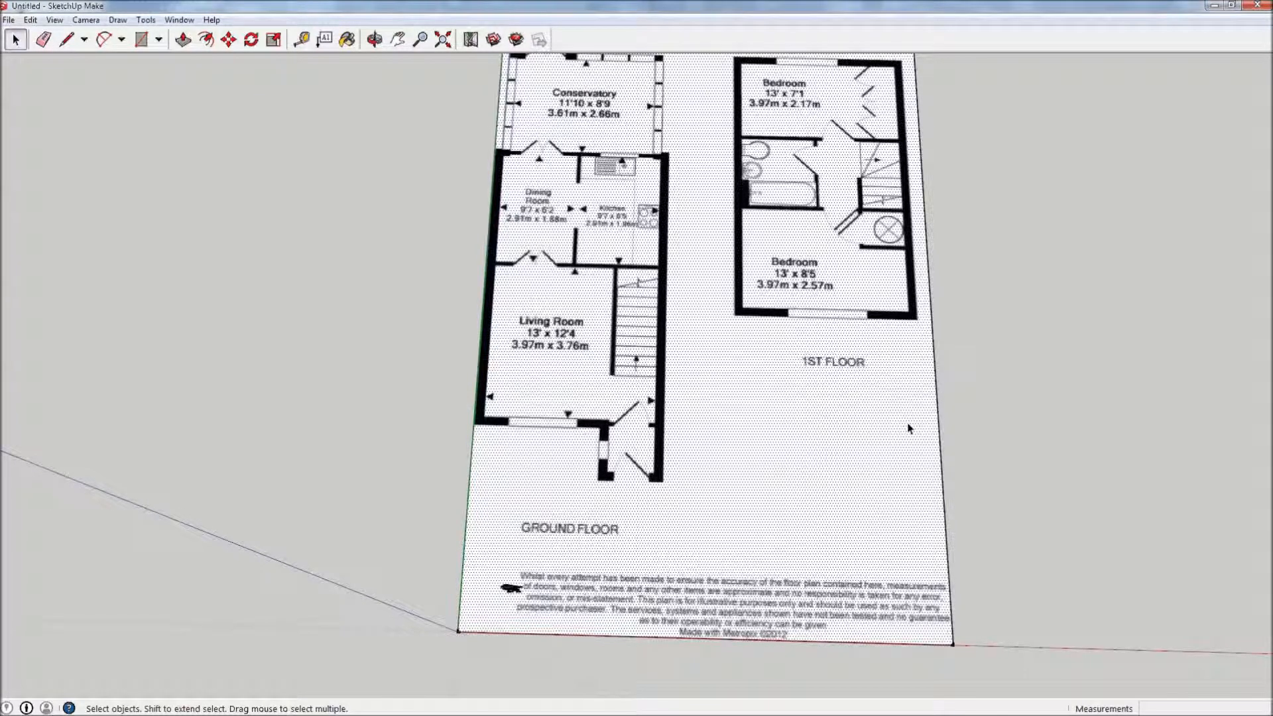
scroll(776, 228, "down", 2)
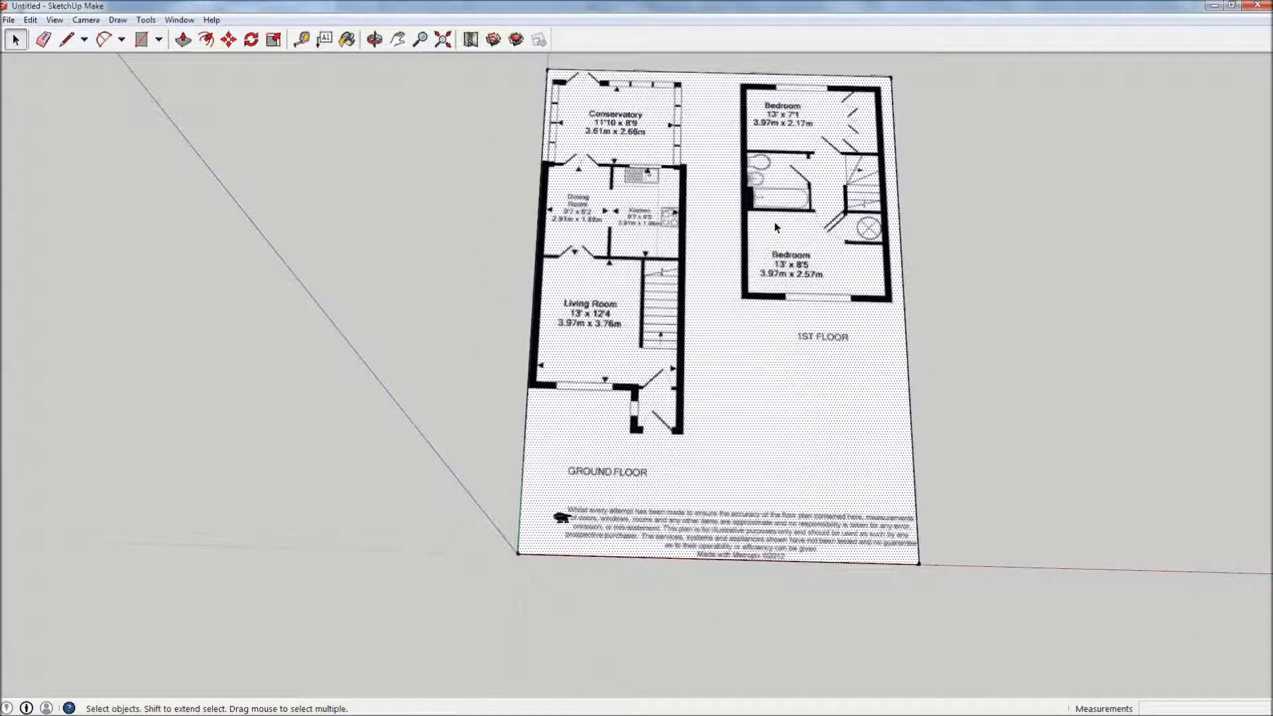
key("r")
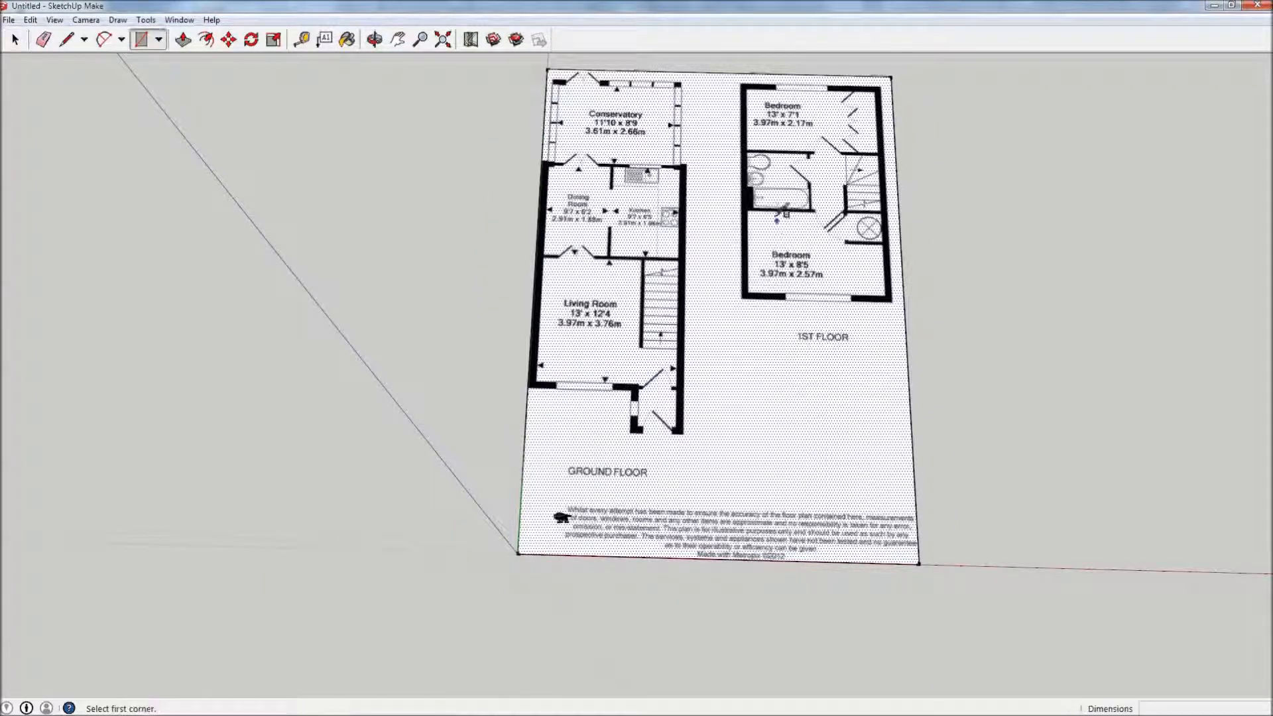
left_click(719, 69)
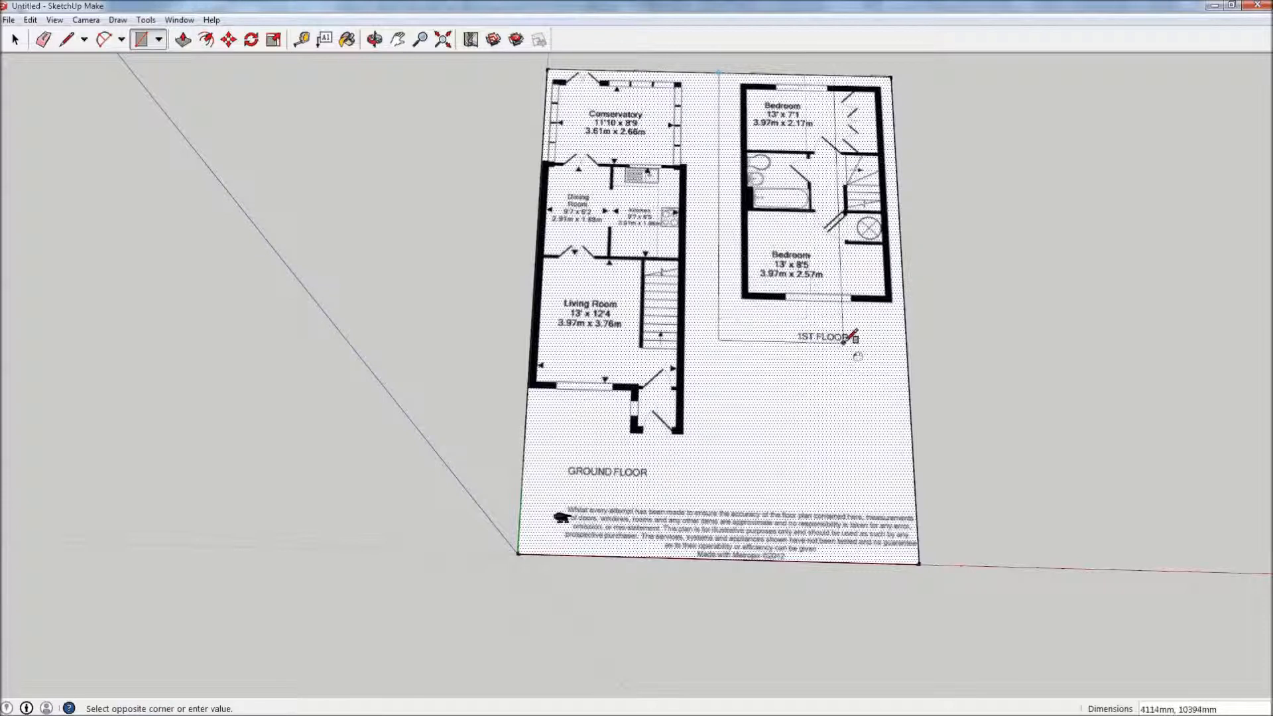
left_click(910, 379)
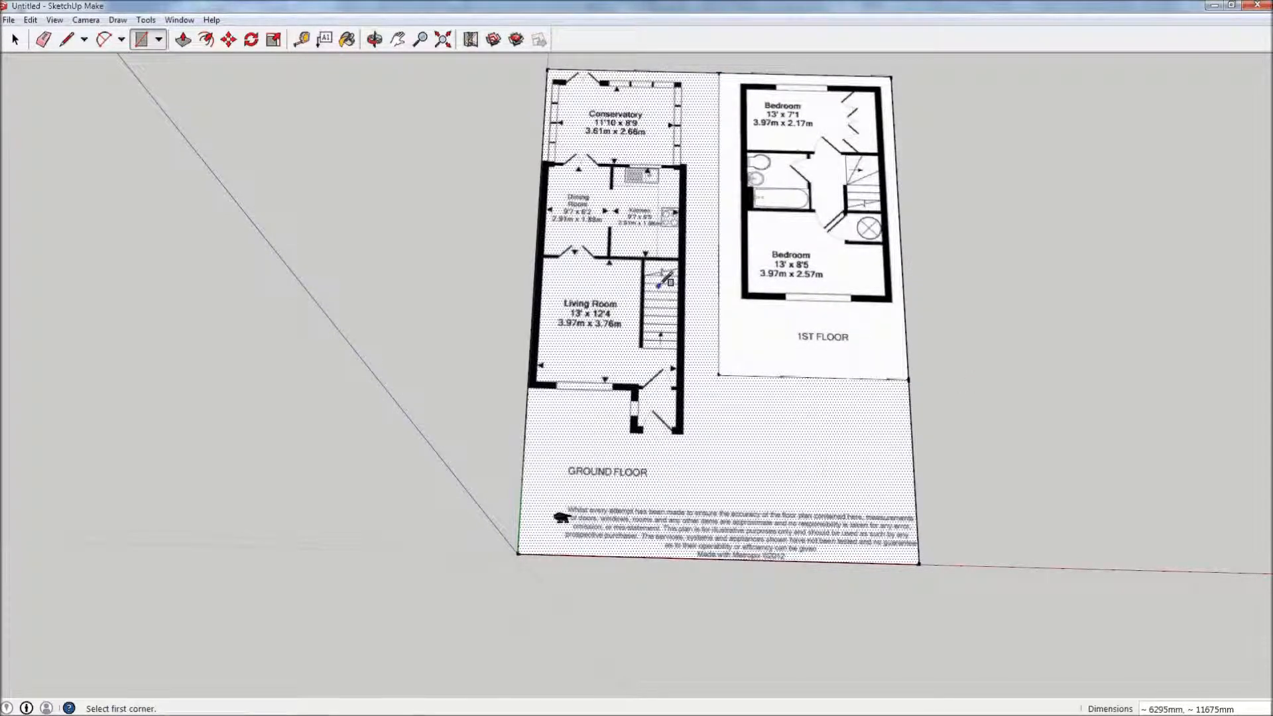
Group the selected ground floor part of the plan and move it along the red axis, away from the 1st floor plan
left_click(30, 20)
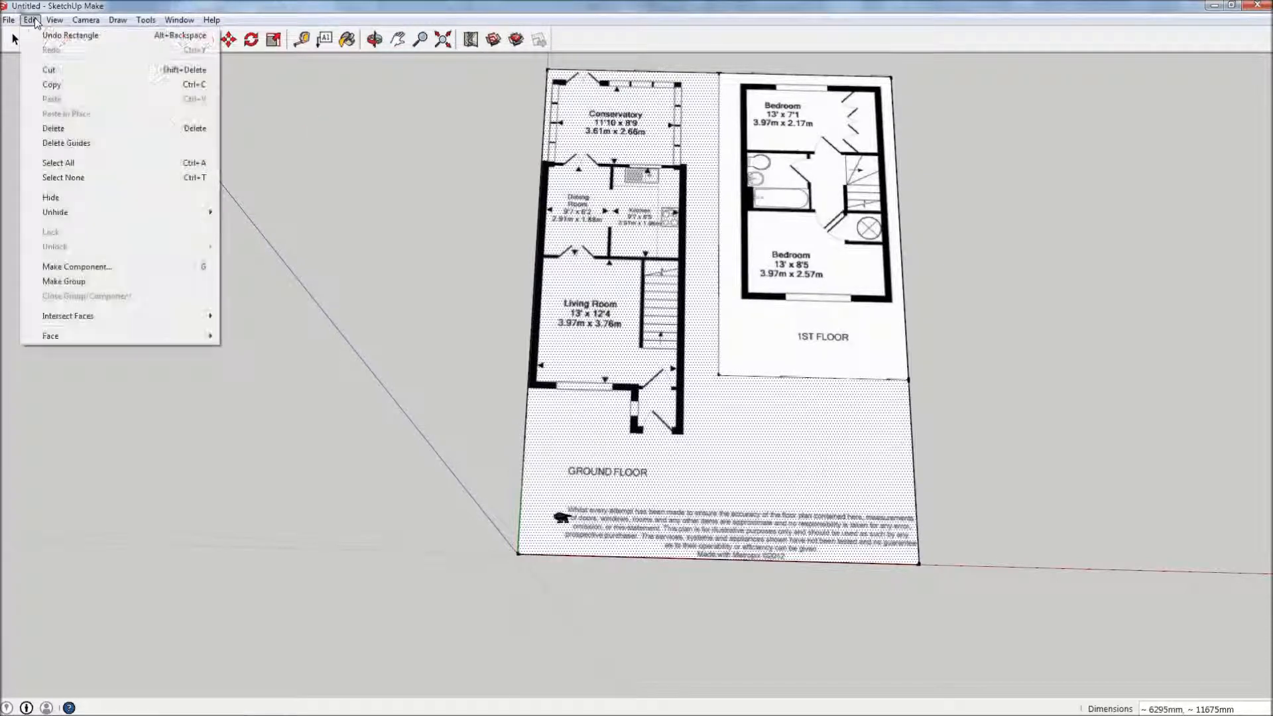
left_click(68, 281)
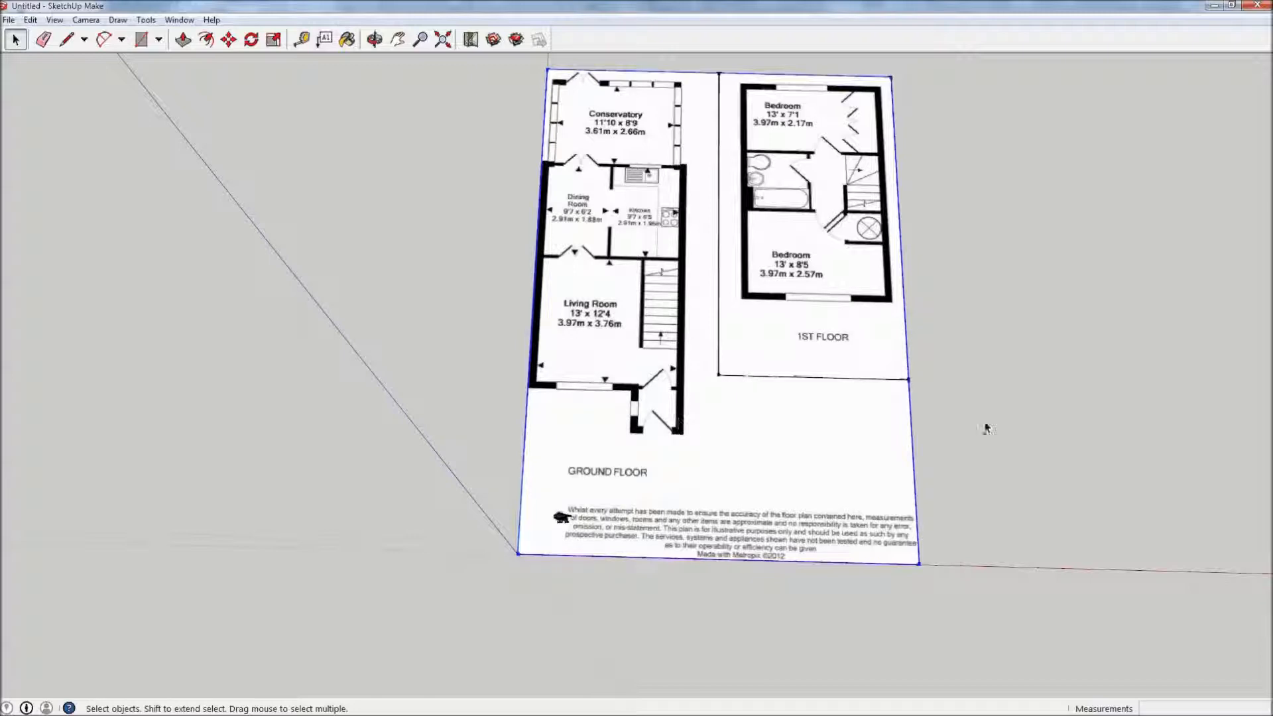
key("m")
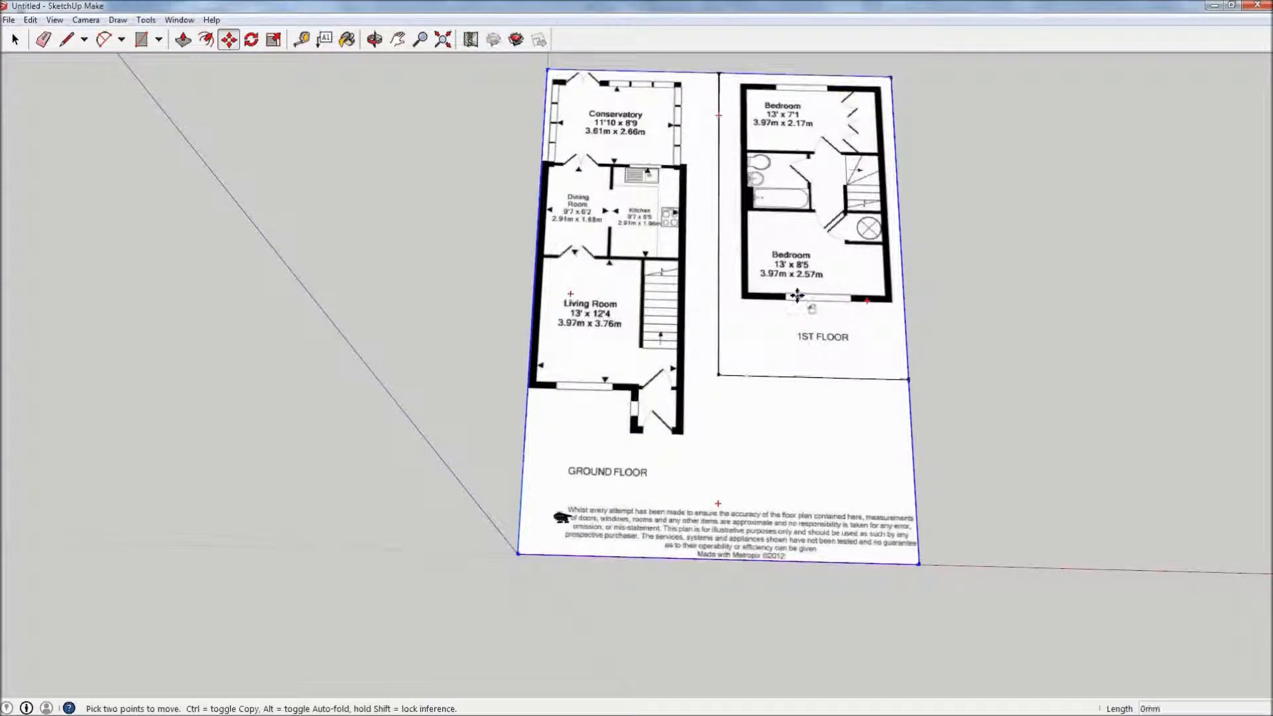
left_click(790, 348)
left_click_drag(775, 193, 577, 292)
left_click(778, 292)
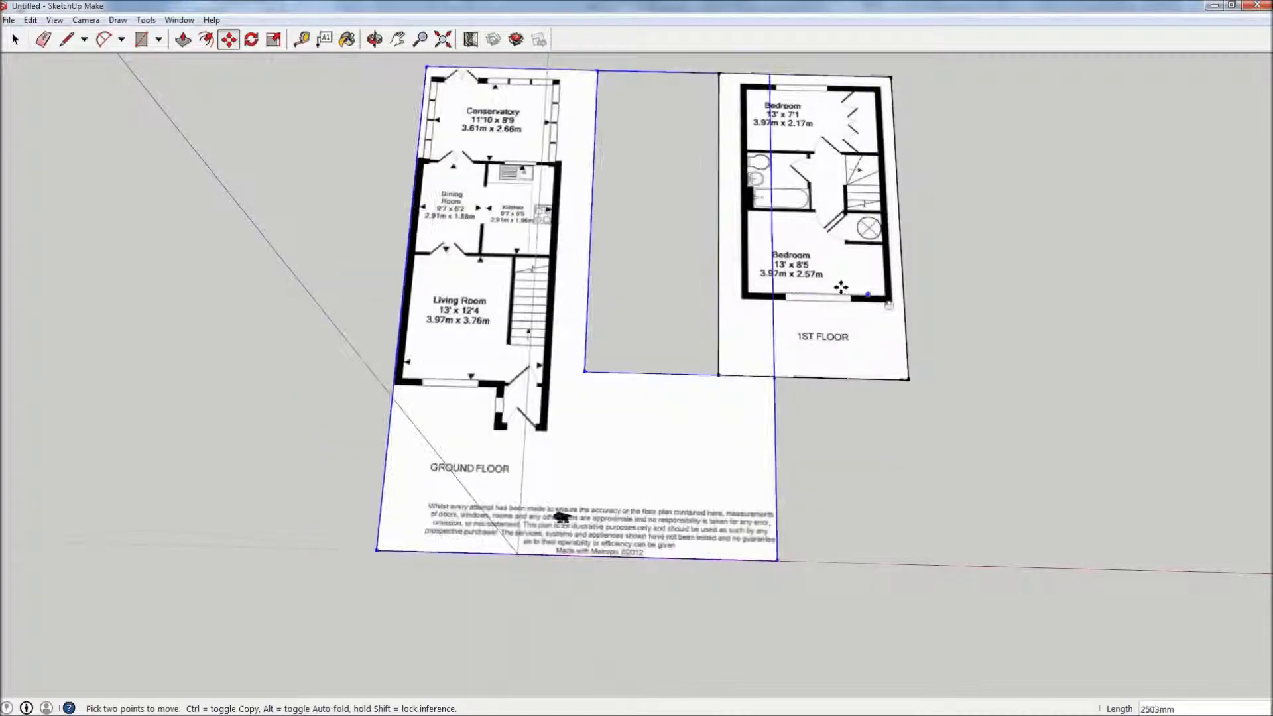
Move the ground floor group about 1485 mm further along the red axis, away from the 1st floor plan
left_click(791, 290)
left_click_drag(839, 291, 890, 298)
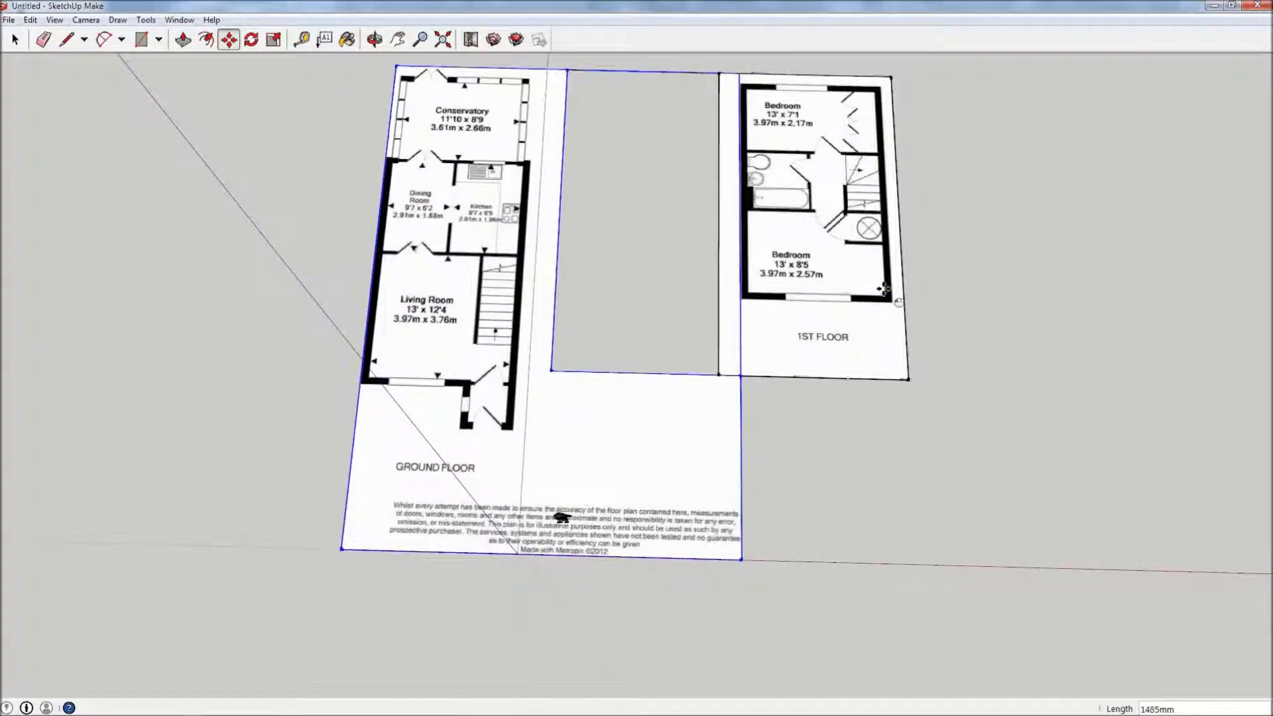
left_click_drag(1021, 290, 965, 298)
left_click(992, 282)
Group the 1st floor plan face and move it about 6154 mm away from the ground floor plan
key("space")
left_click(789, 283)
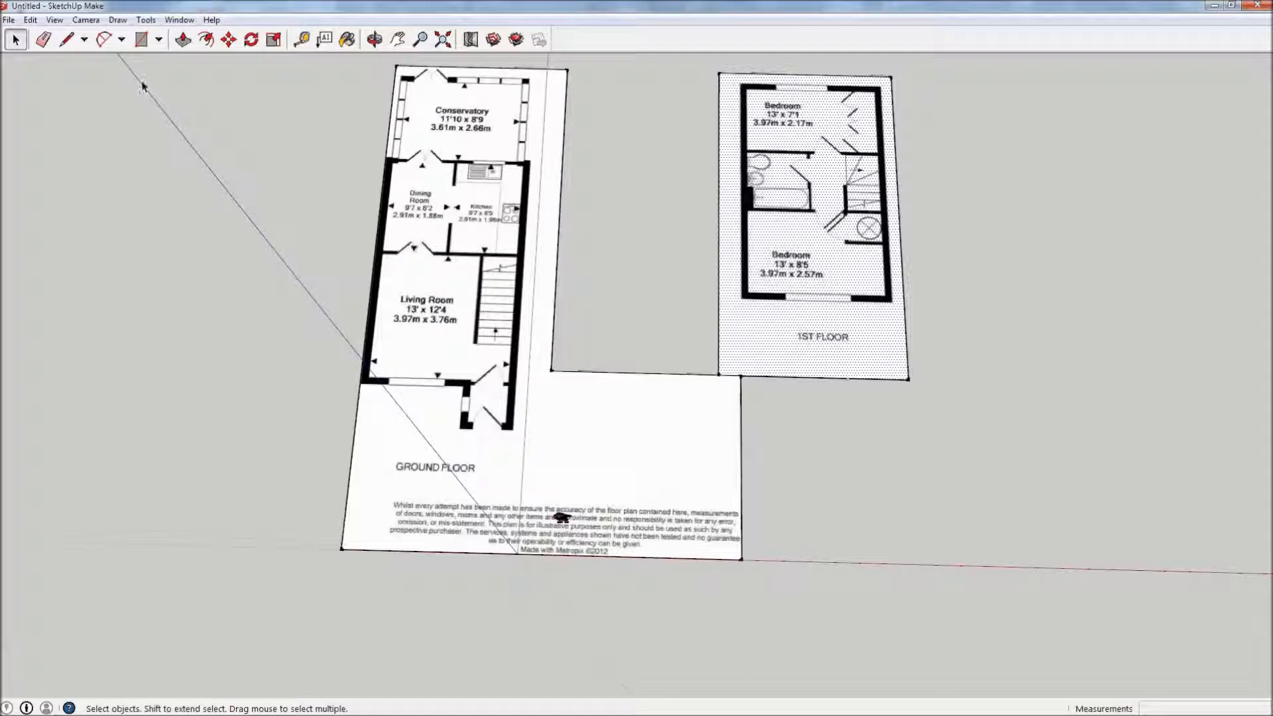
left_click(31, 20)
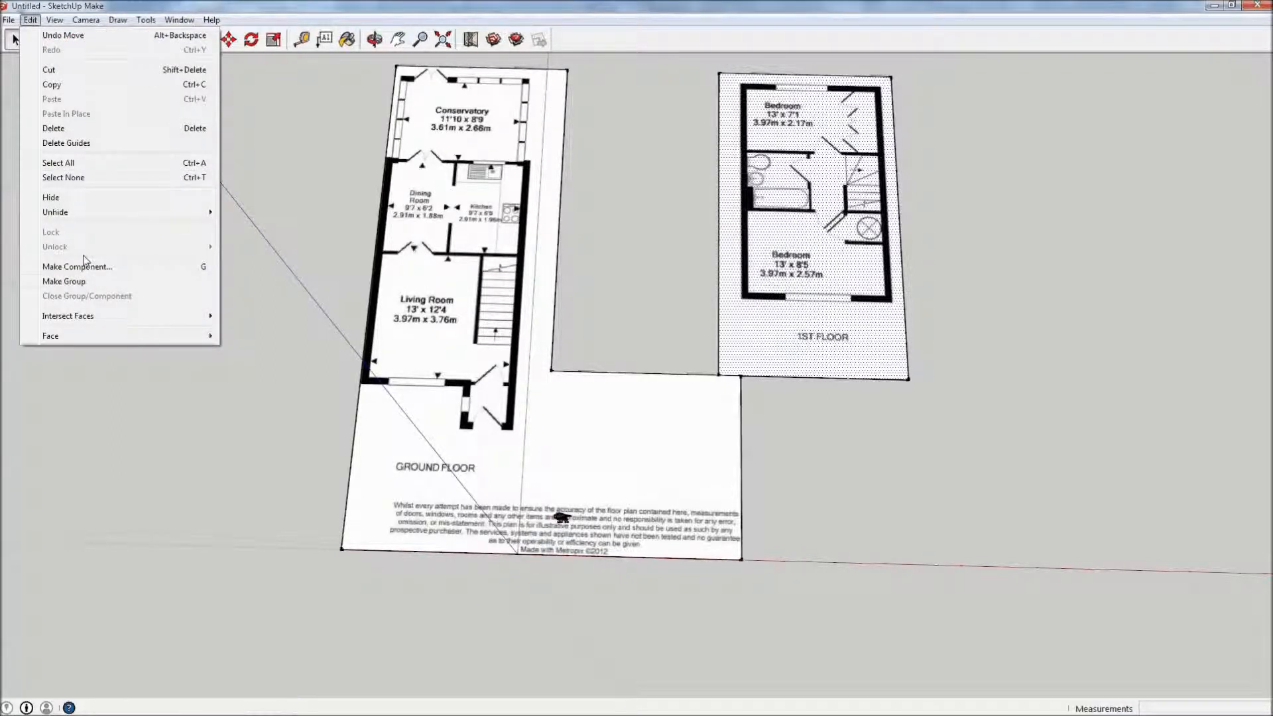
left_click(64, 281)
key("m")
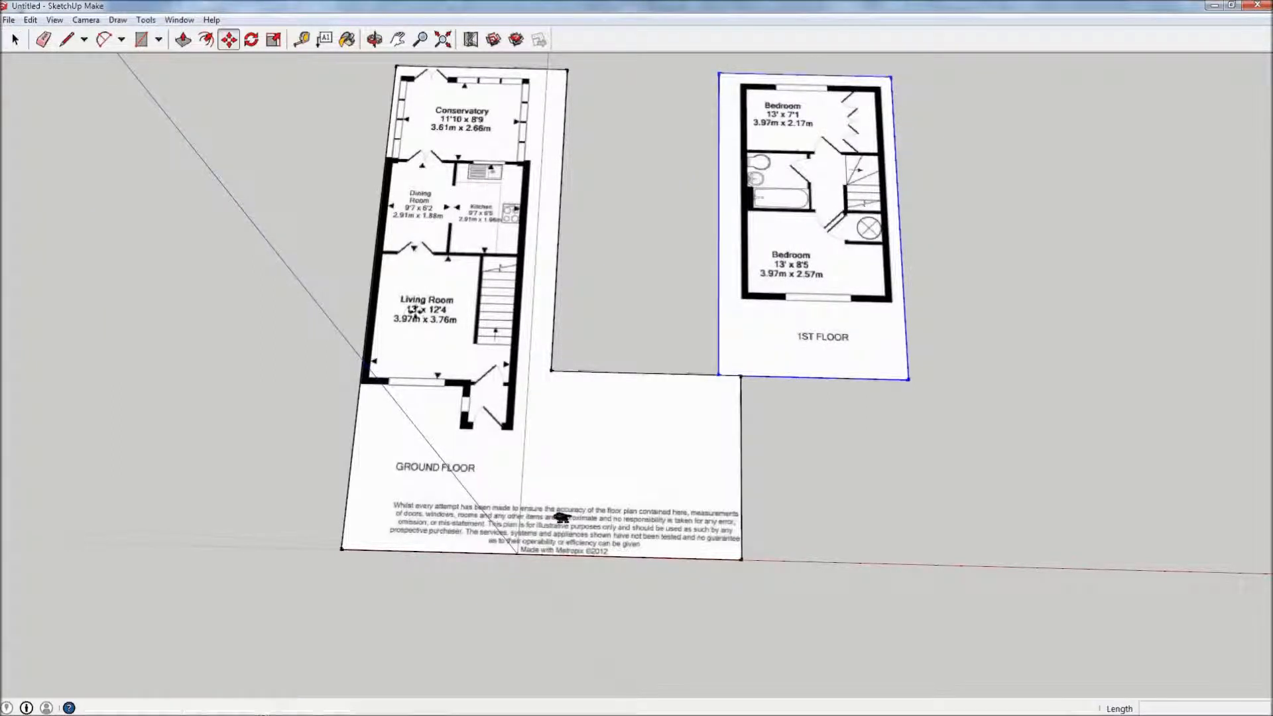
left_click(789, 351)
left_click(970, 409)
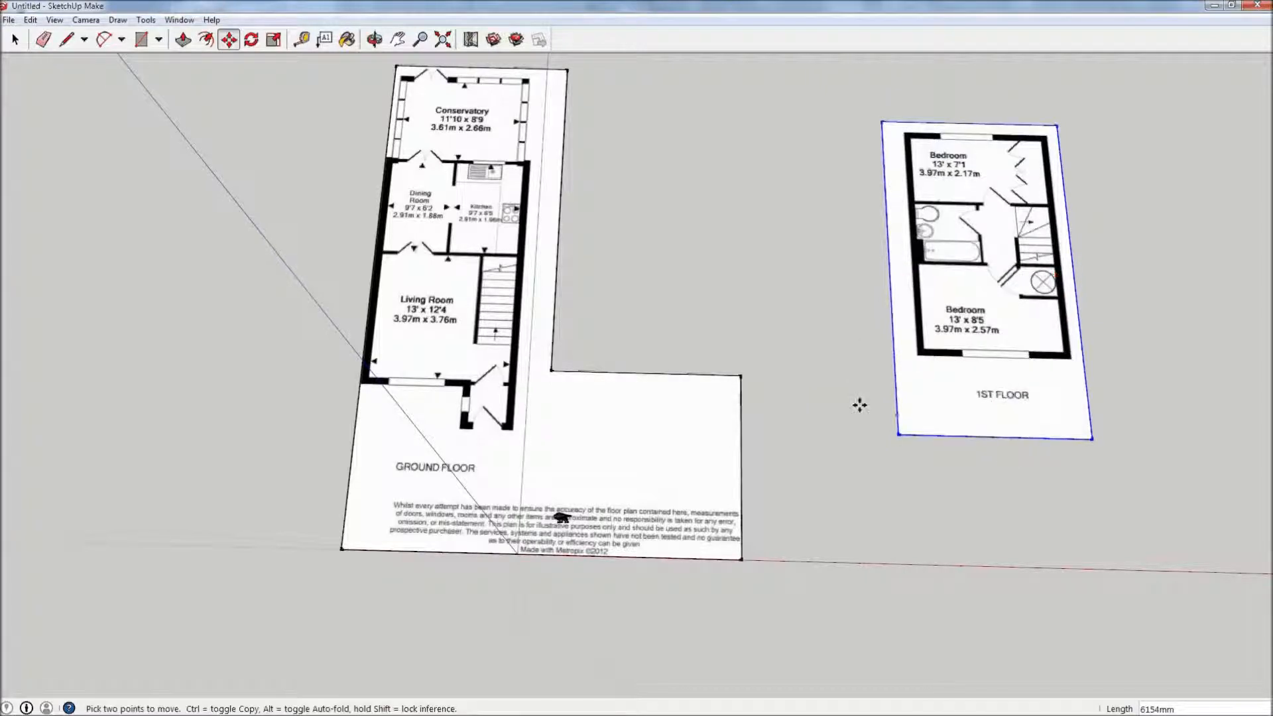
left_click(827, 402)
key("space")
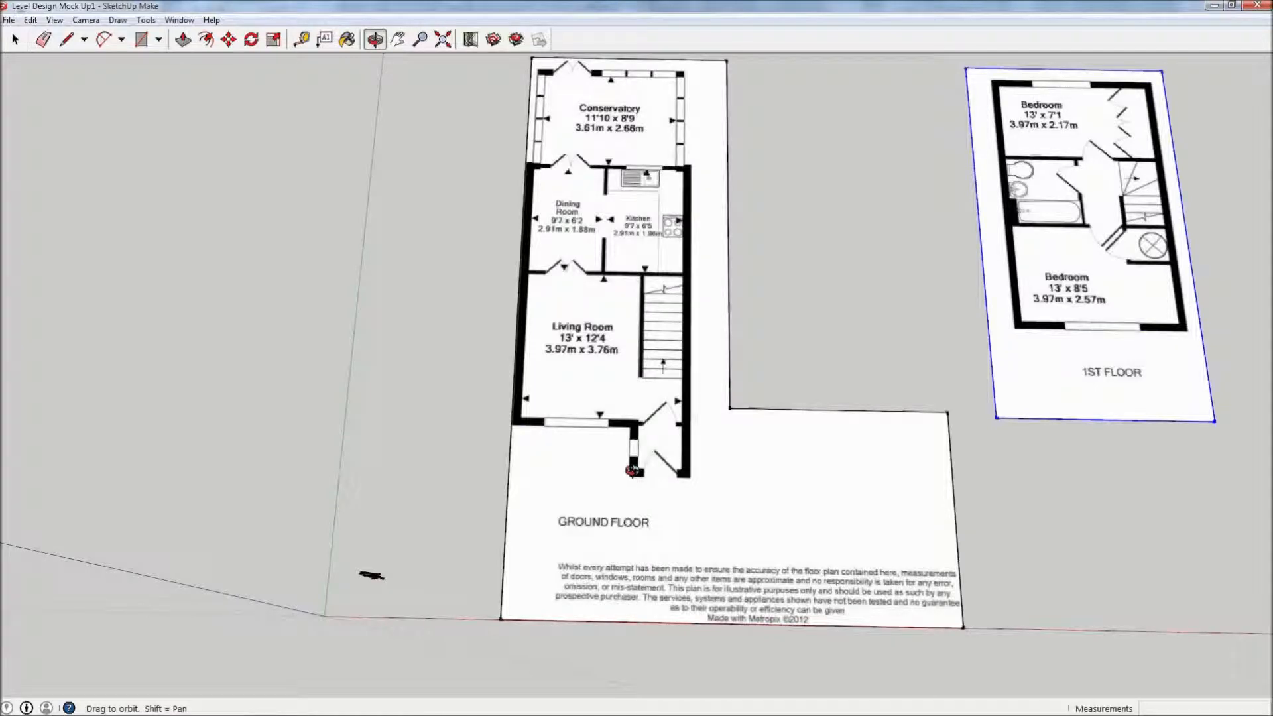
Open the ground floor group for editing and select its plan face
key("space")
left_click(647, 265)
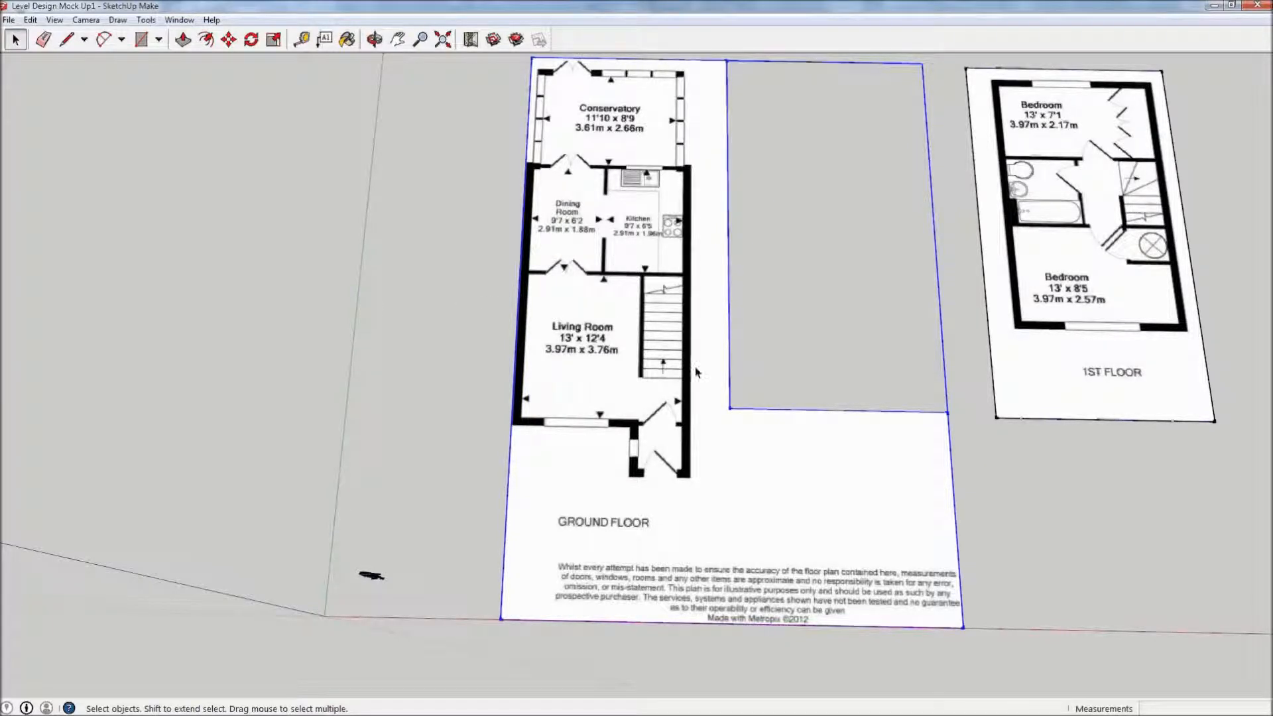
right_click(646, 445)
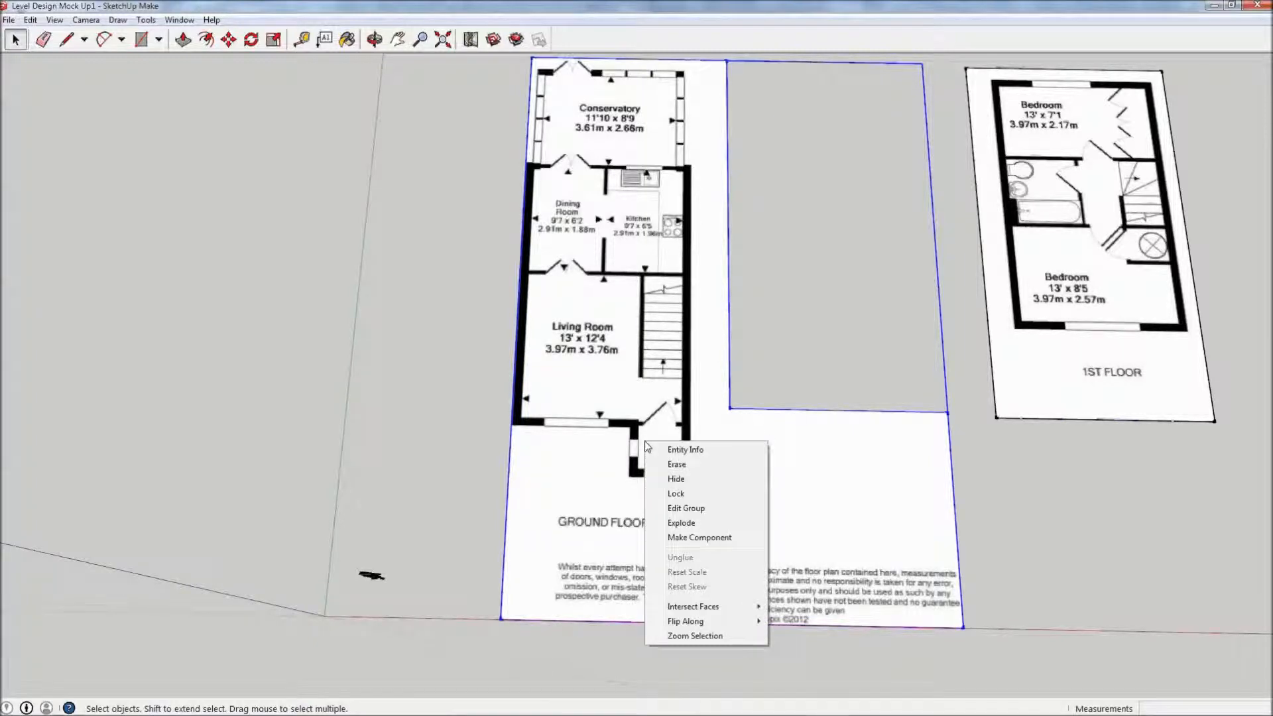
left_click(695, 508)
left_click(693, 403)
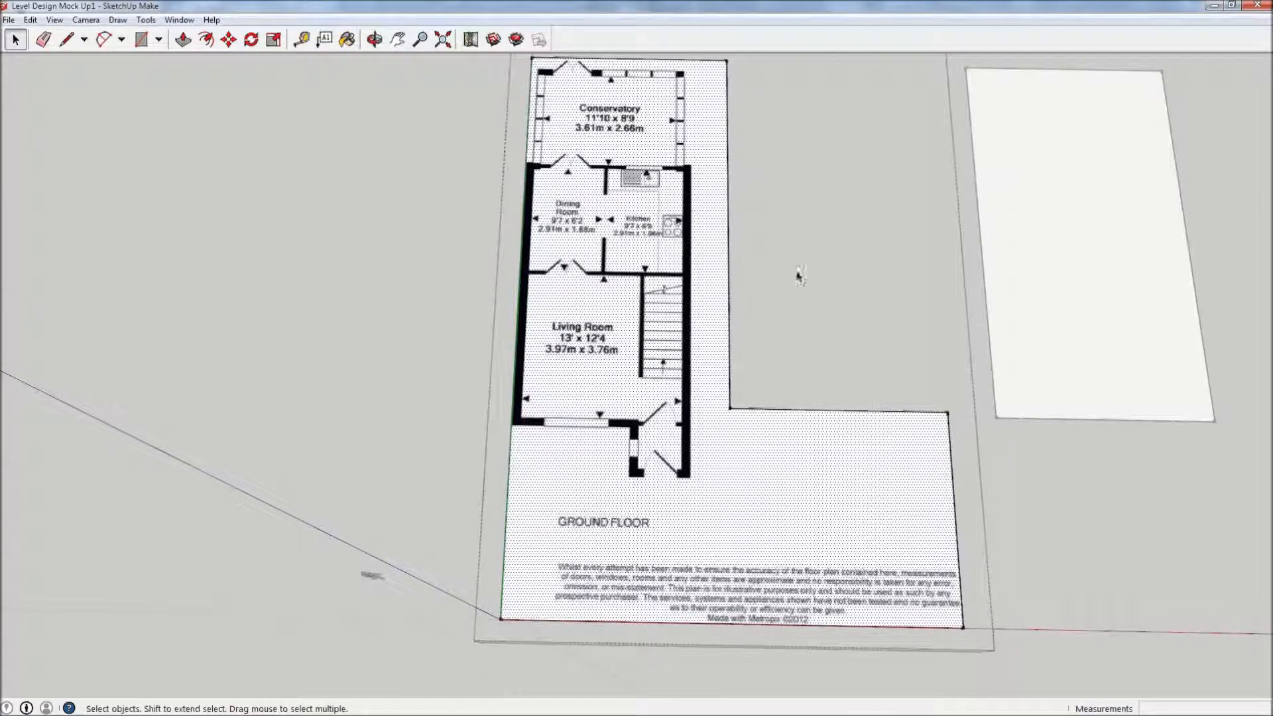
key("ctrl+z")
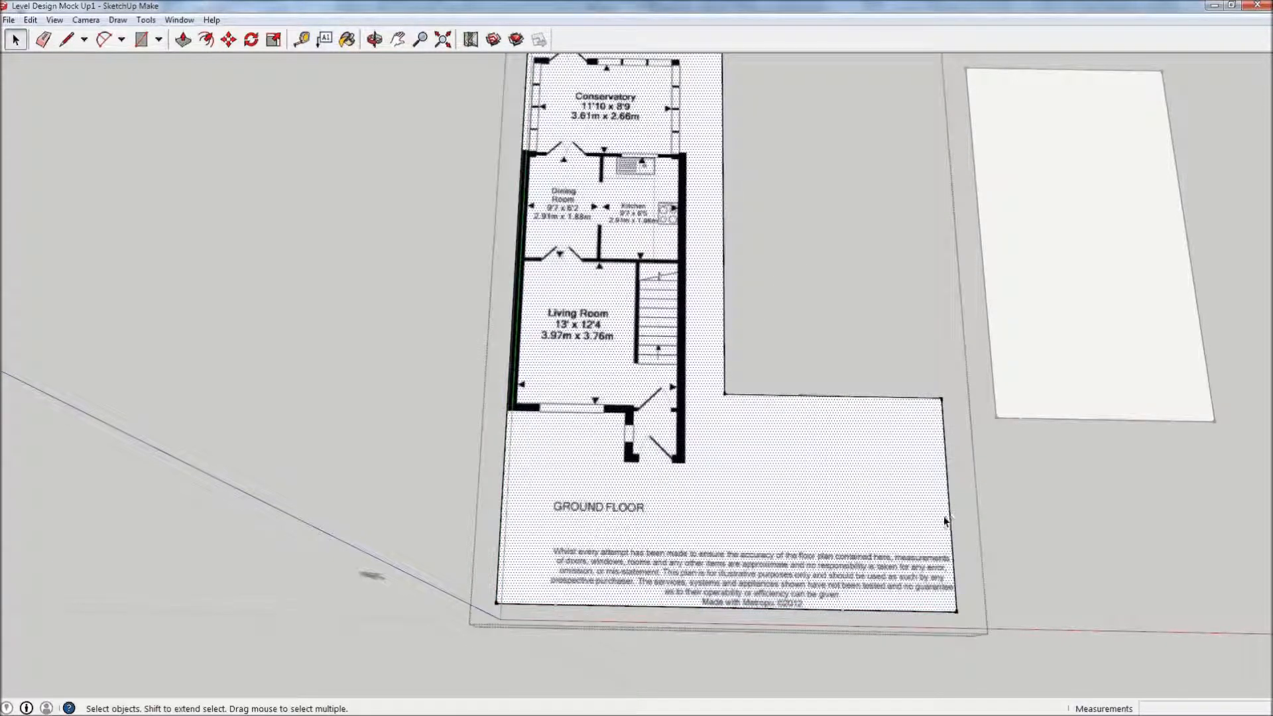
Move the short outer edge beside the disclaimer text about 6363 mm inward, in line with the ground floor plan's long side
left_click(949, 522)
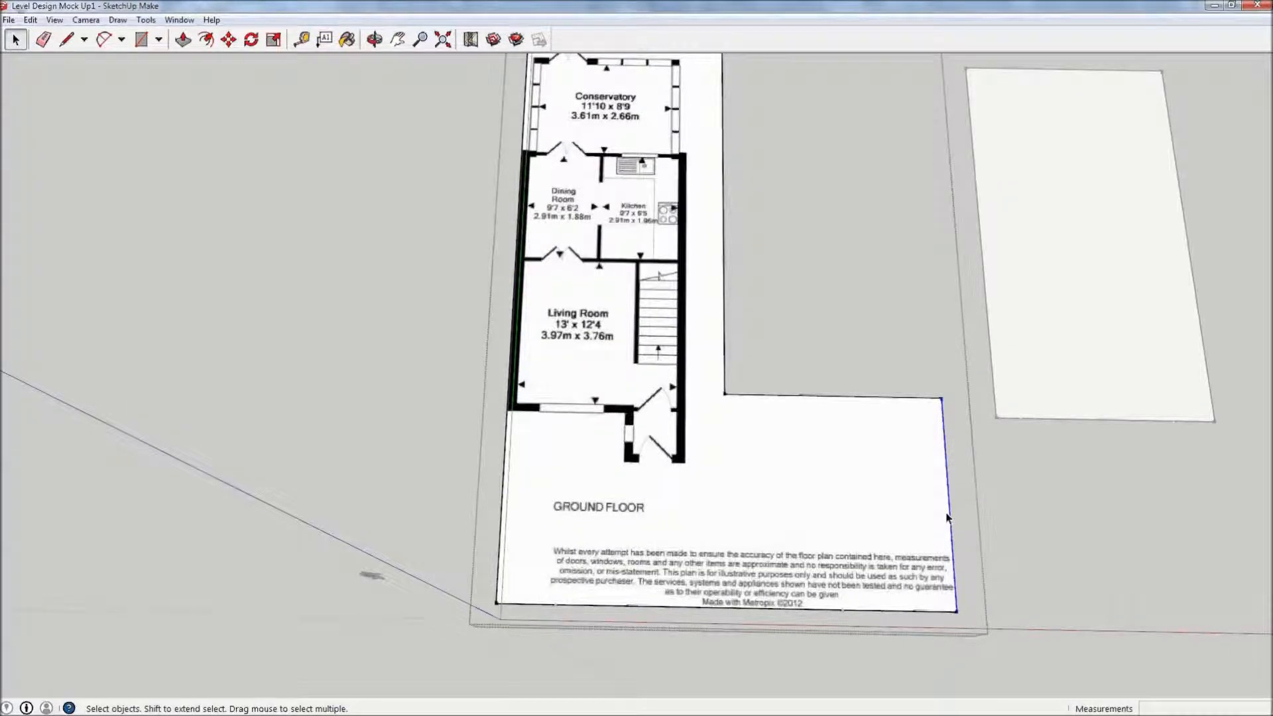
key("m")
left_click(949, 508)
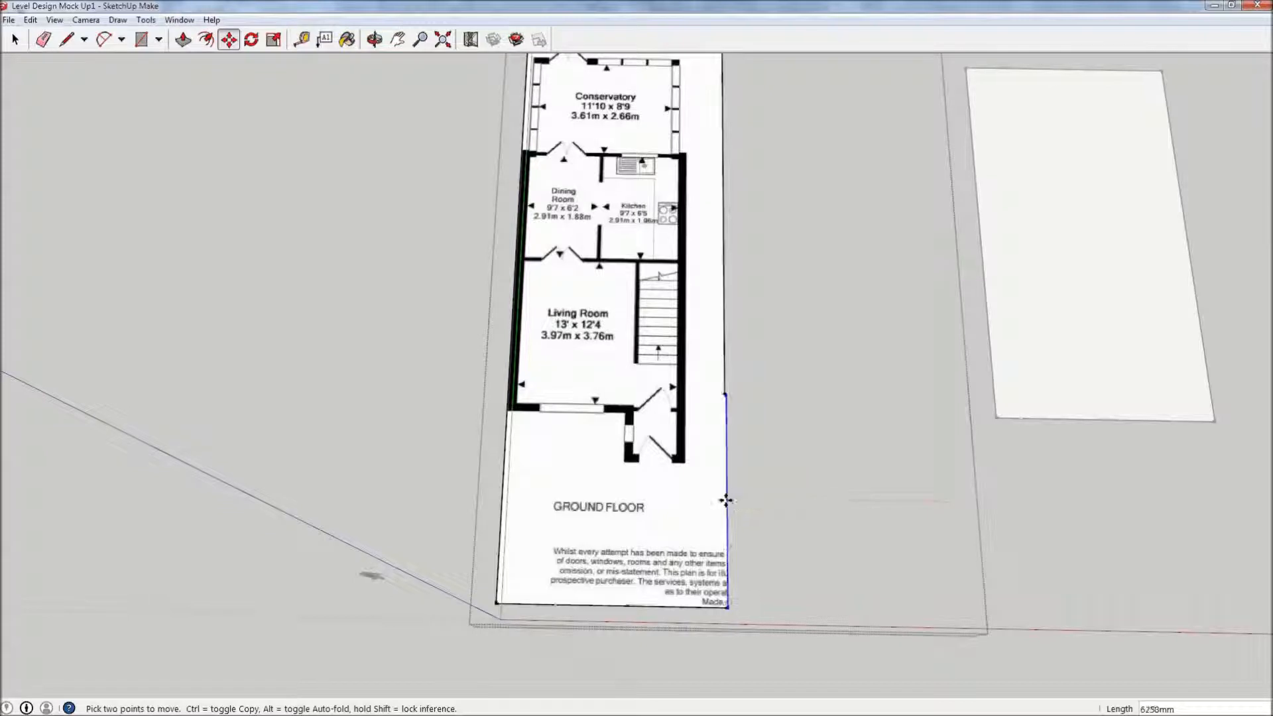
left_click(723, 502)
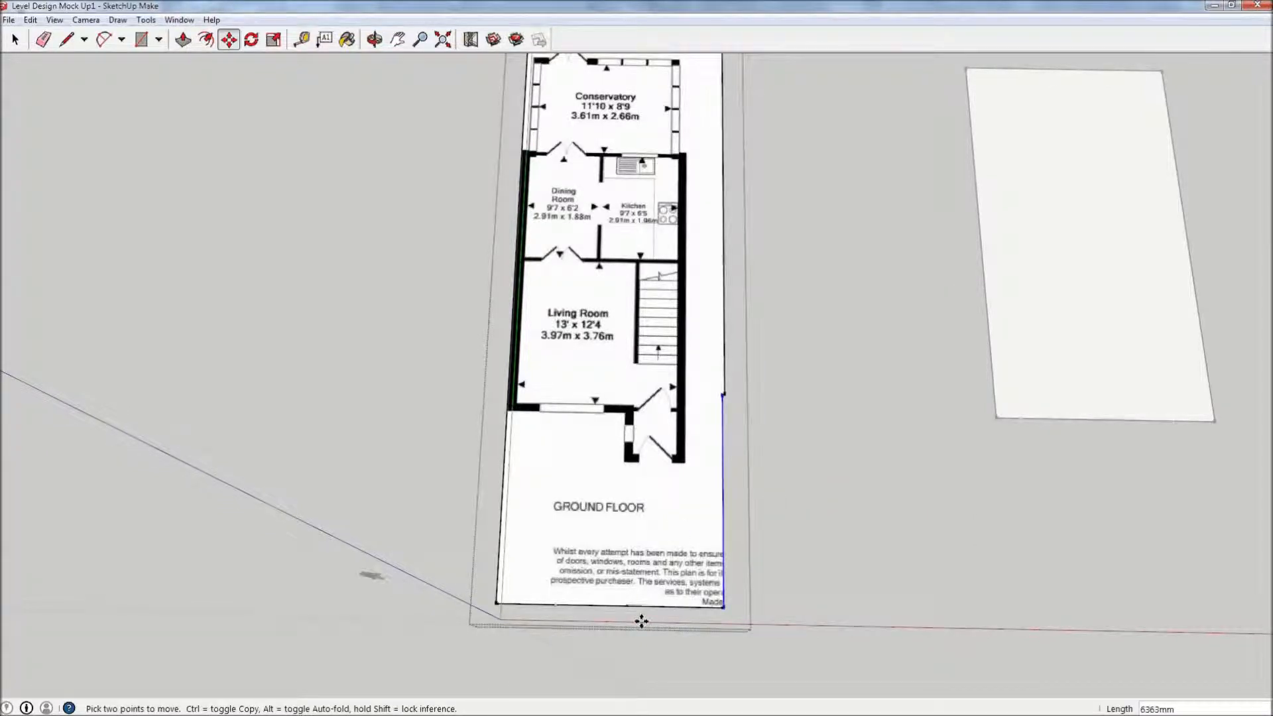
key("space")
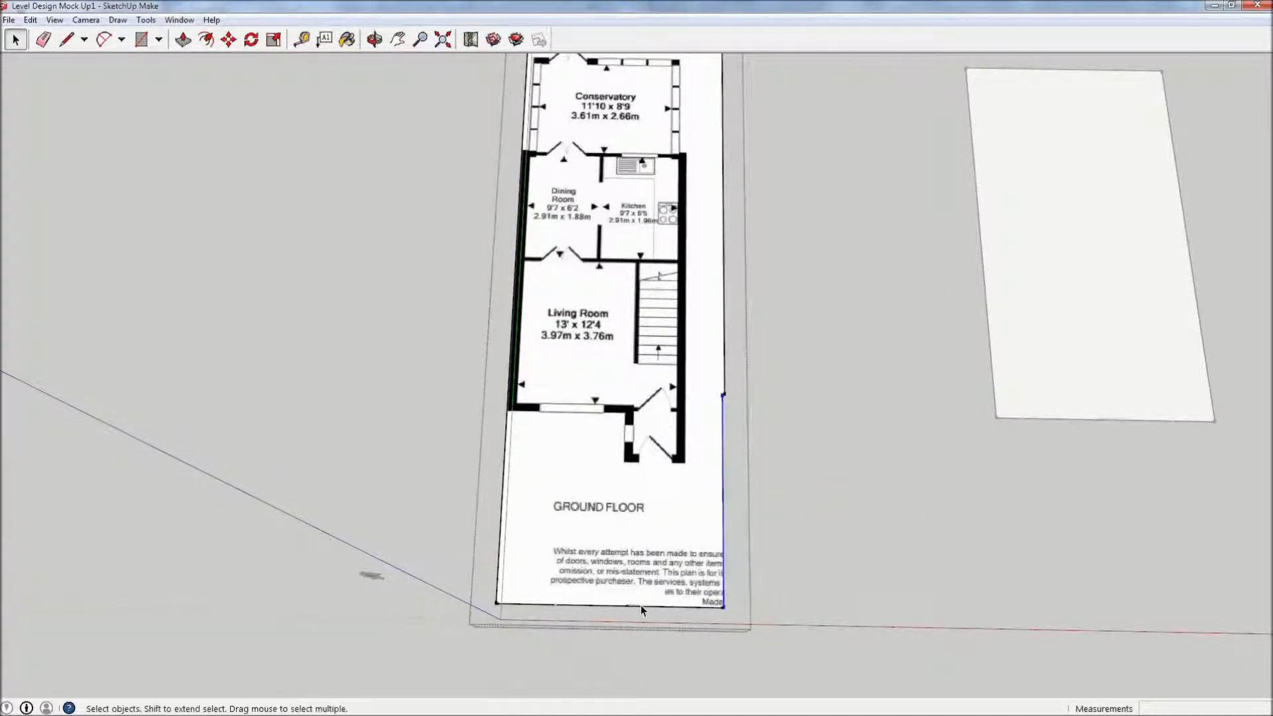
Move the plan's front edge about 3589 mm towards the house to trim off the disclaimer text and floor title
key("m")
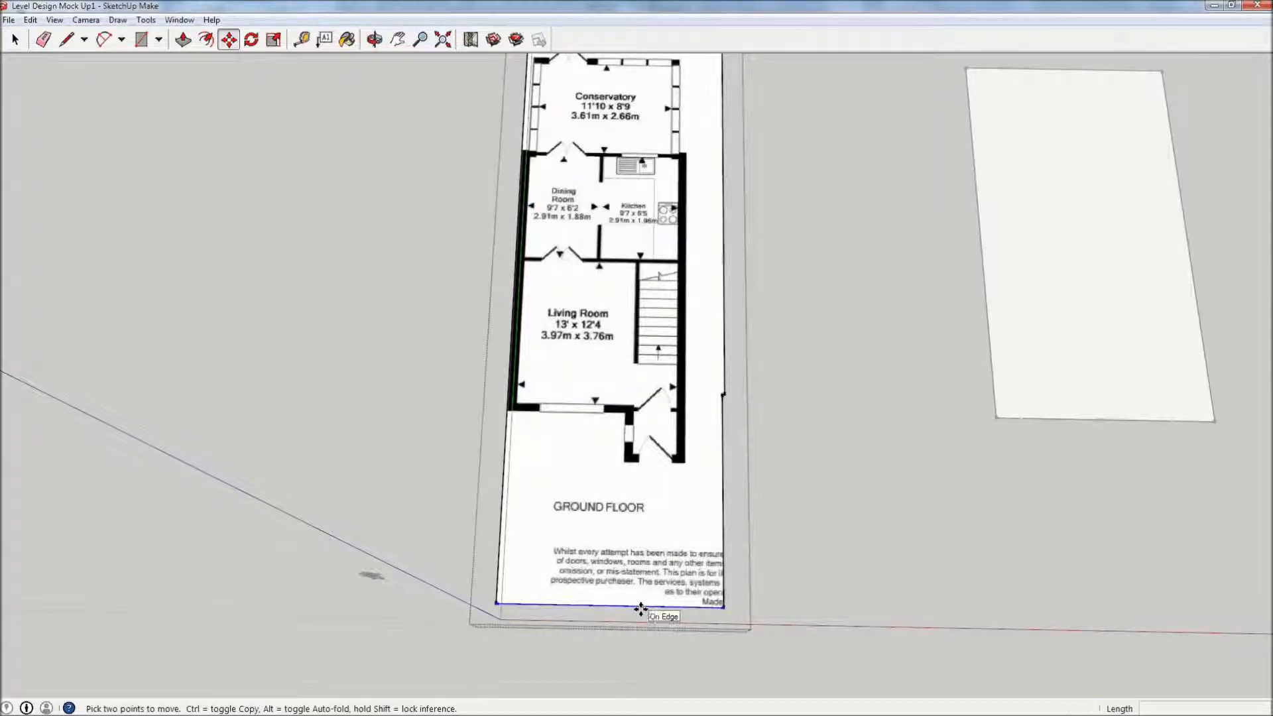
left_click(640, 608)
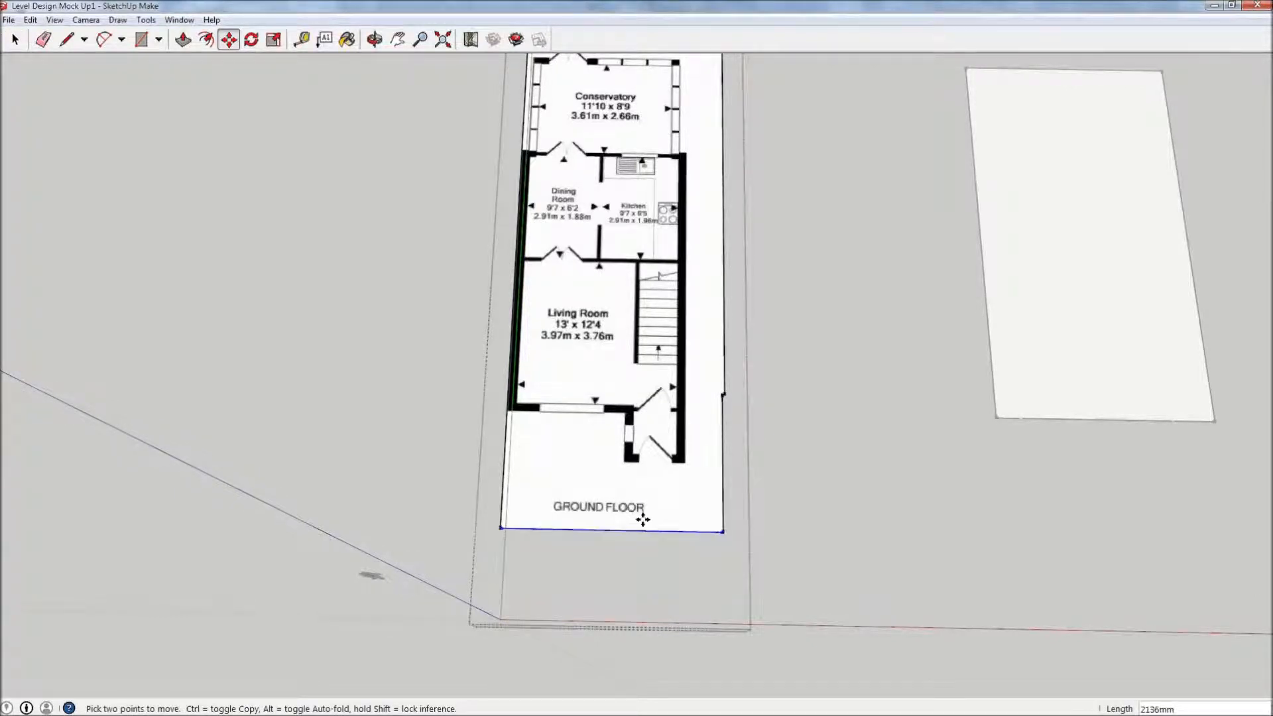
left_click(643, 476)
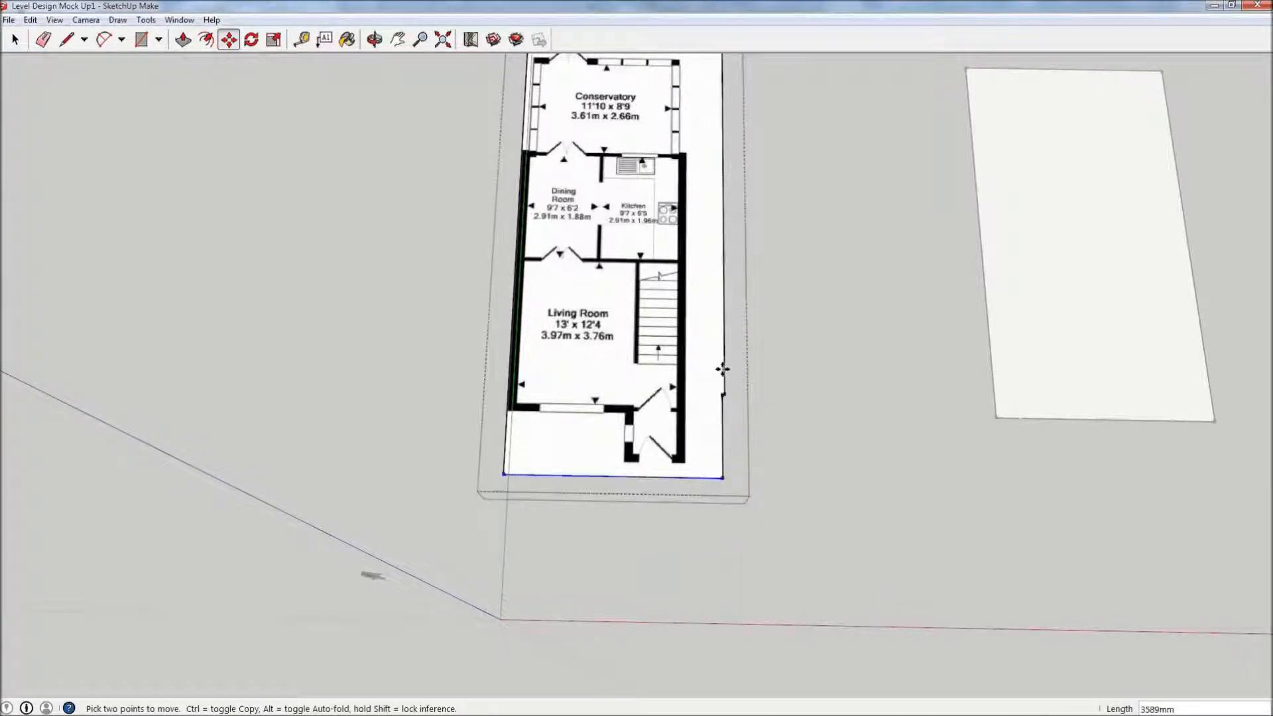
key("space")
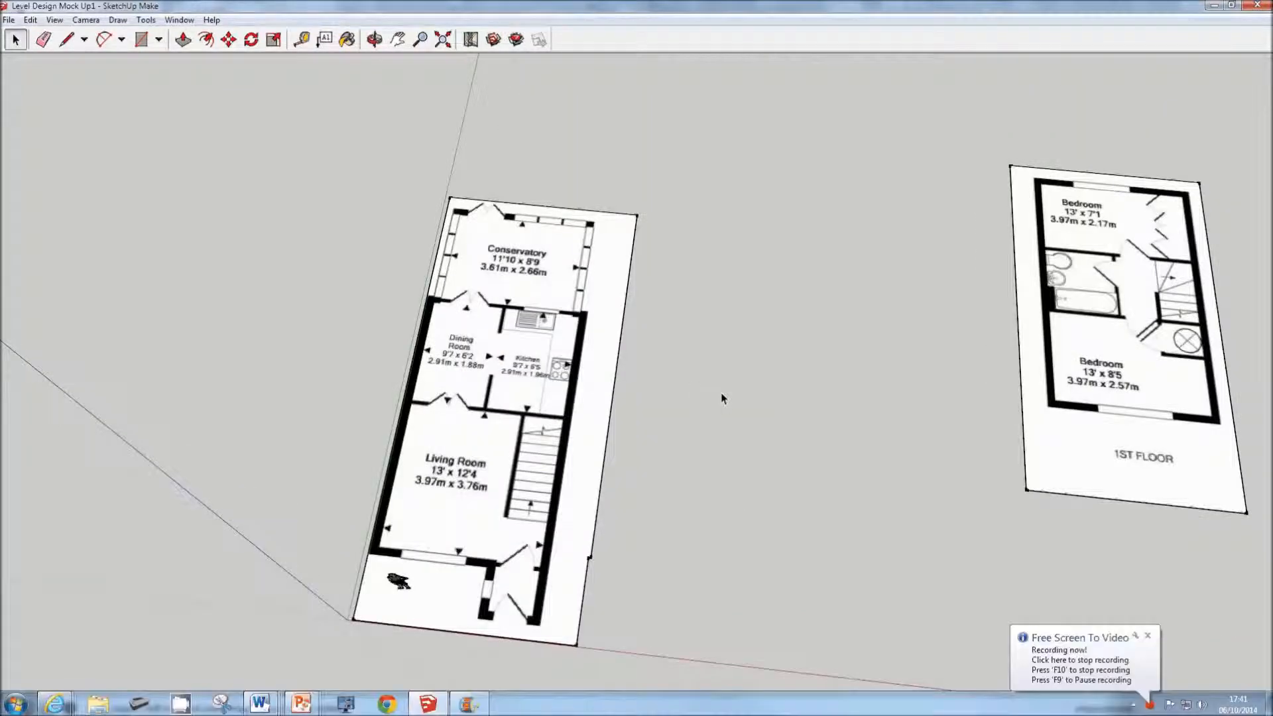
Open the trimmed ground floor group for editing
key("o")
left_click_drag(744, 372, 416, 461)
scroll(421, 455, "up", 3)
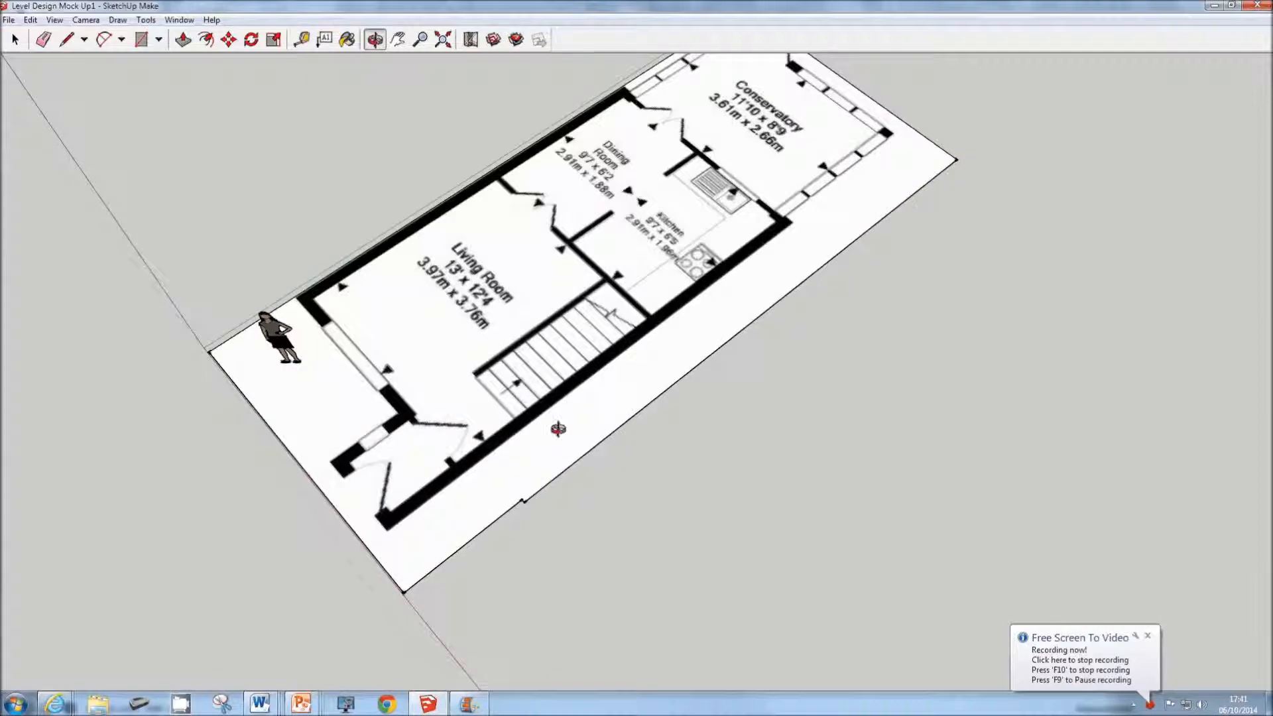
mouse_move(770, 309)
left_mouse_down()
mouse_move(663, 271)
mouse_move(692, 316)
mouse_move(756, 293)
left_mouse_up()
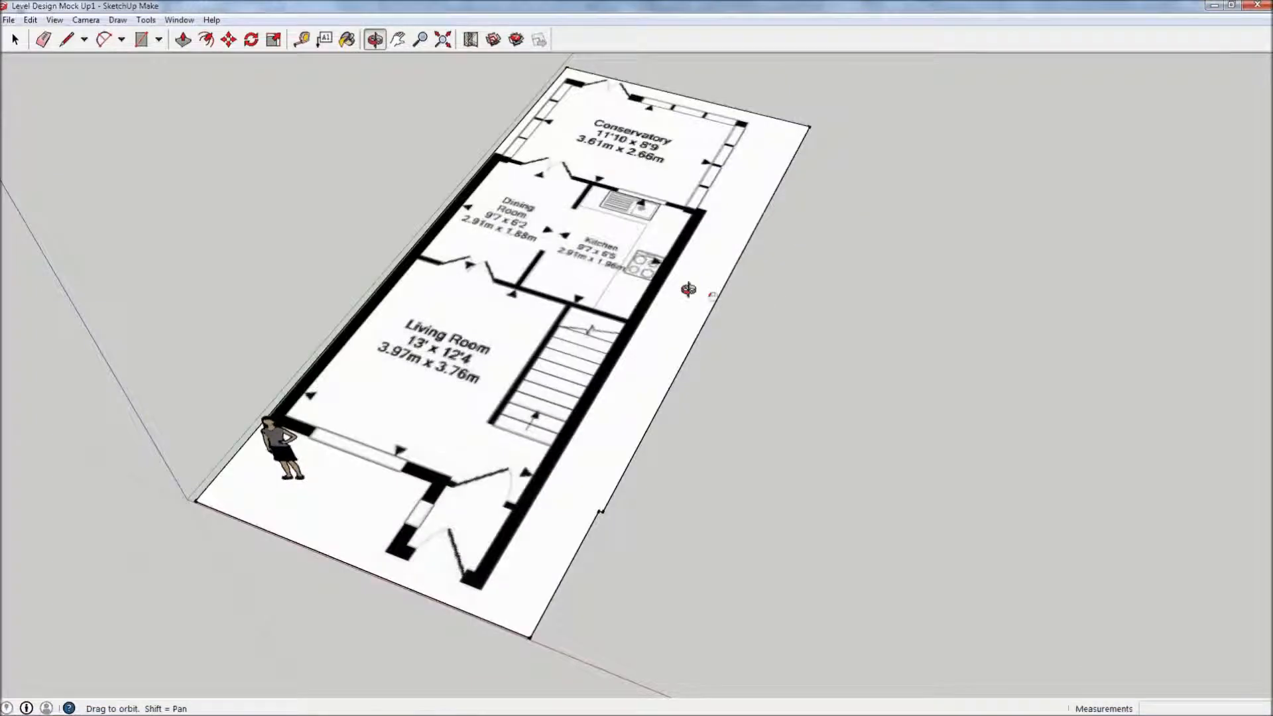
key("space")
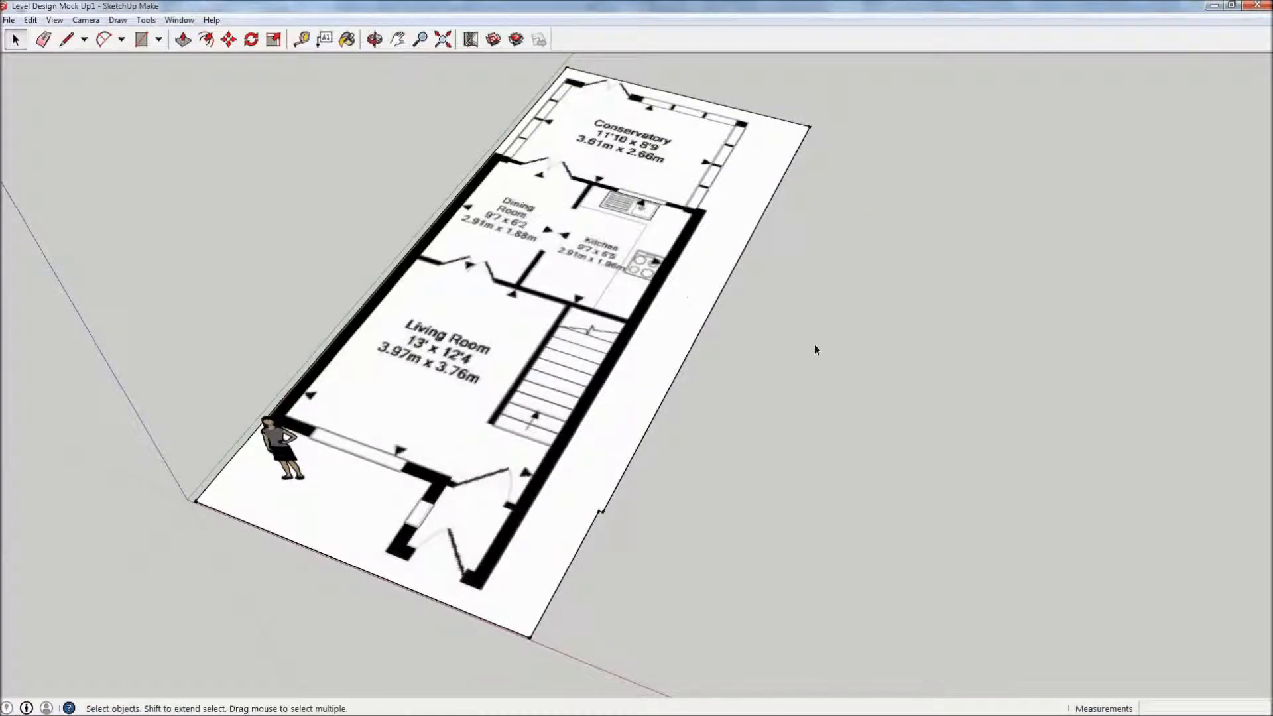
double_click(623, 347)
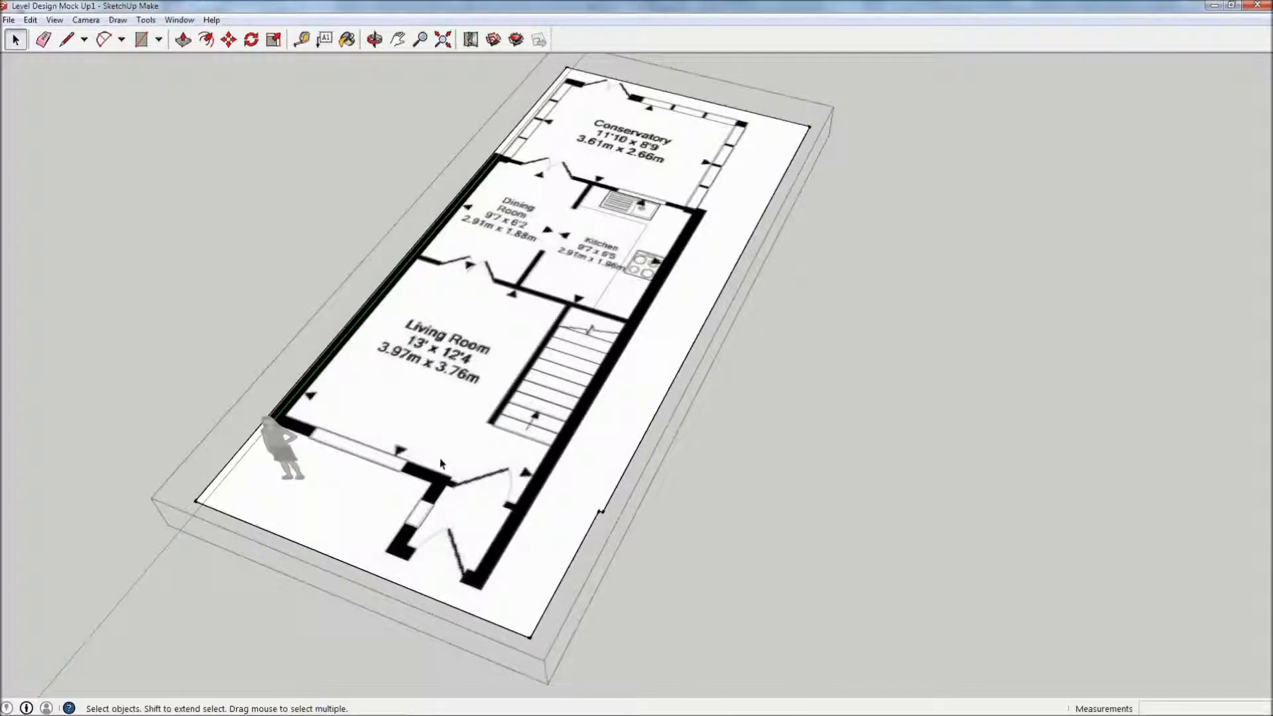
Draw a rectangle over the living room's front wall, from its outer corner to the corner at the porch
key("r")
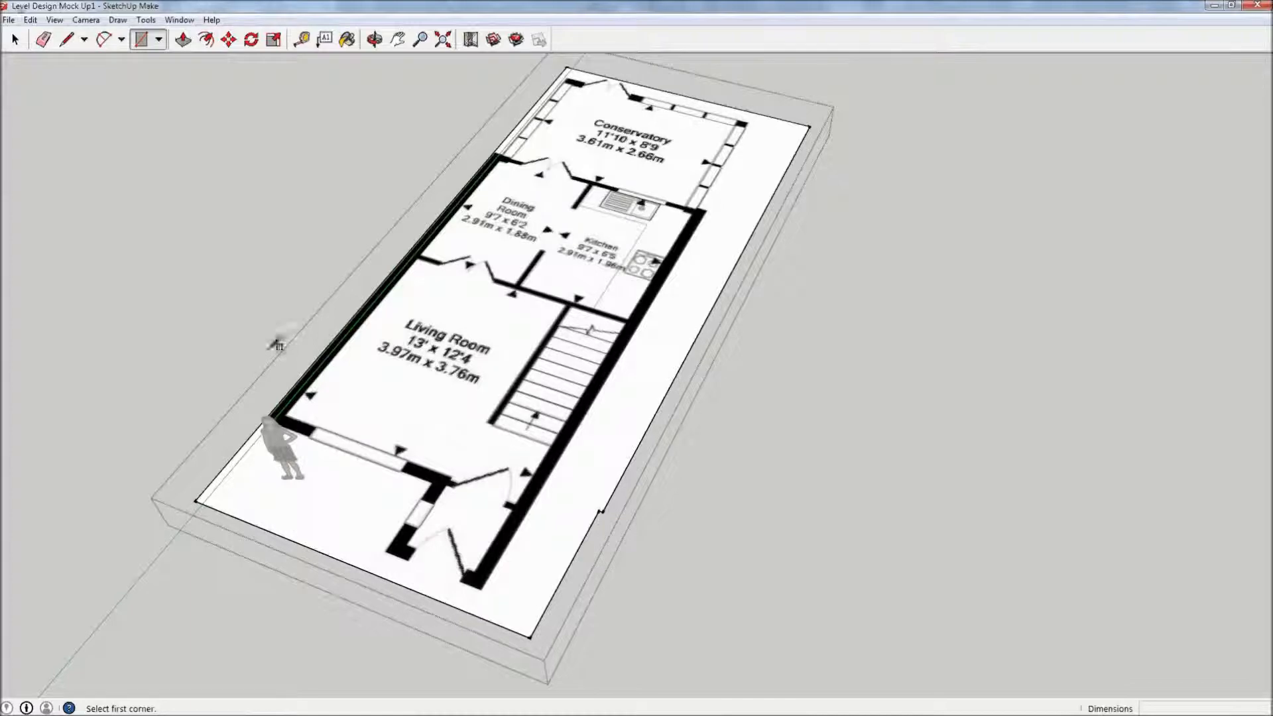
key("o")
left_click_drag(325, 401, 162, 345)
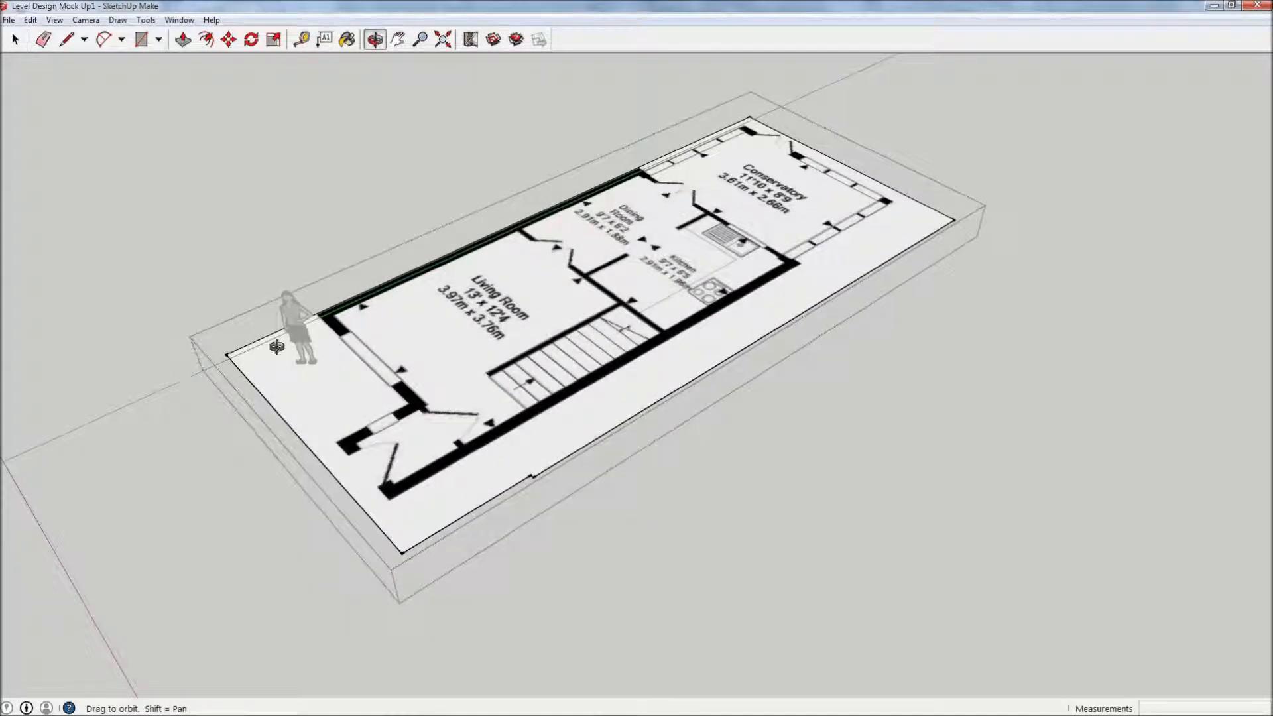
scroll(344, 352, "up", 3)
key("r")
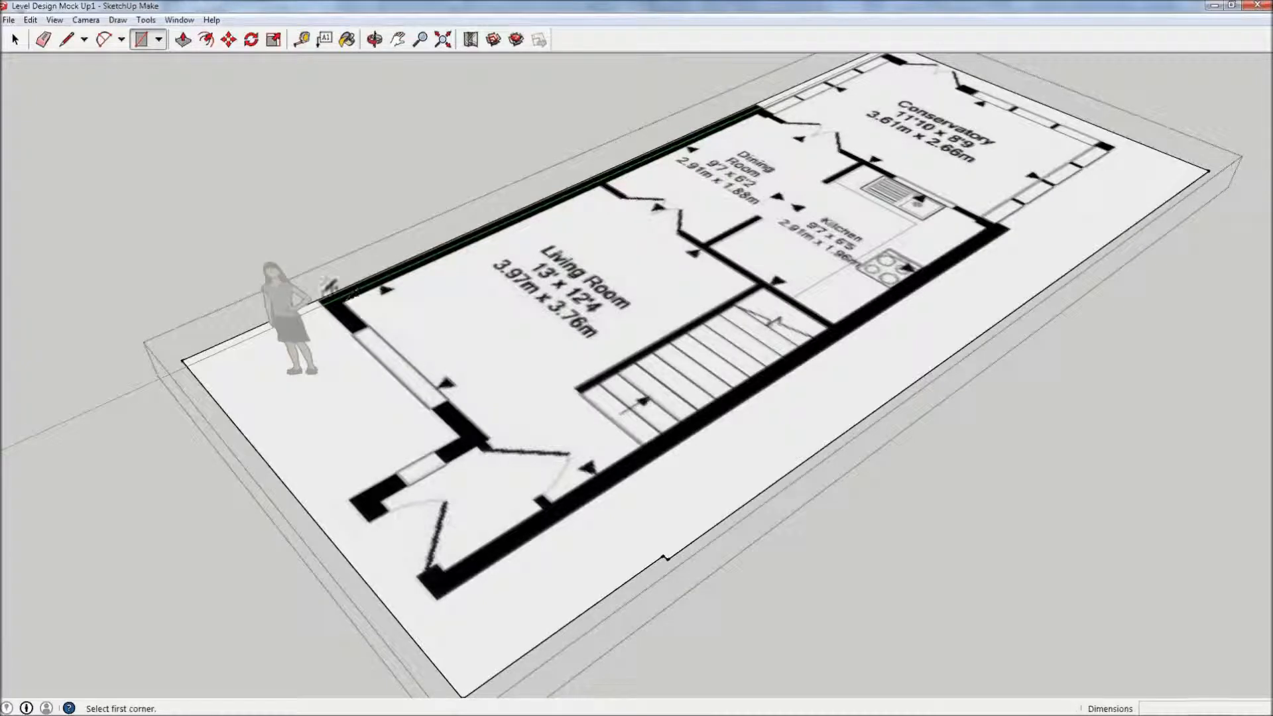
left_click(322, 300)
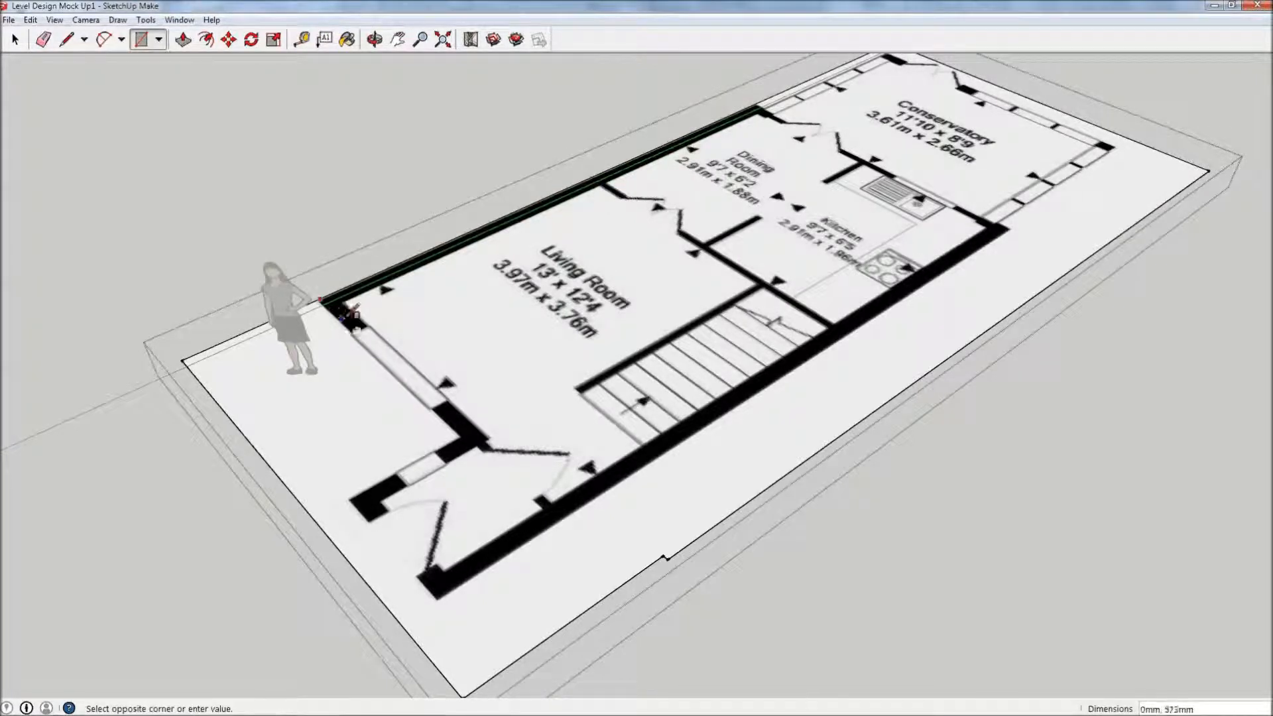
left_click(491, 439)
Push/Pull the front wall rectangle upward to a height of 3000 mm
key("p")
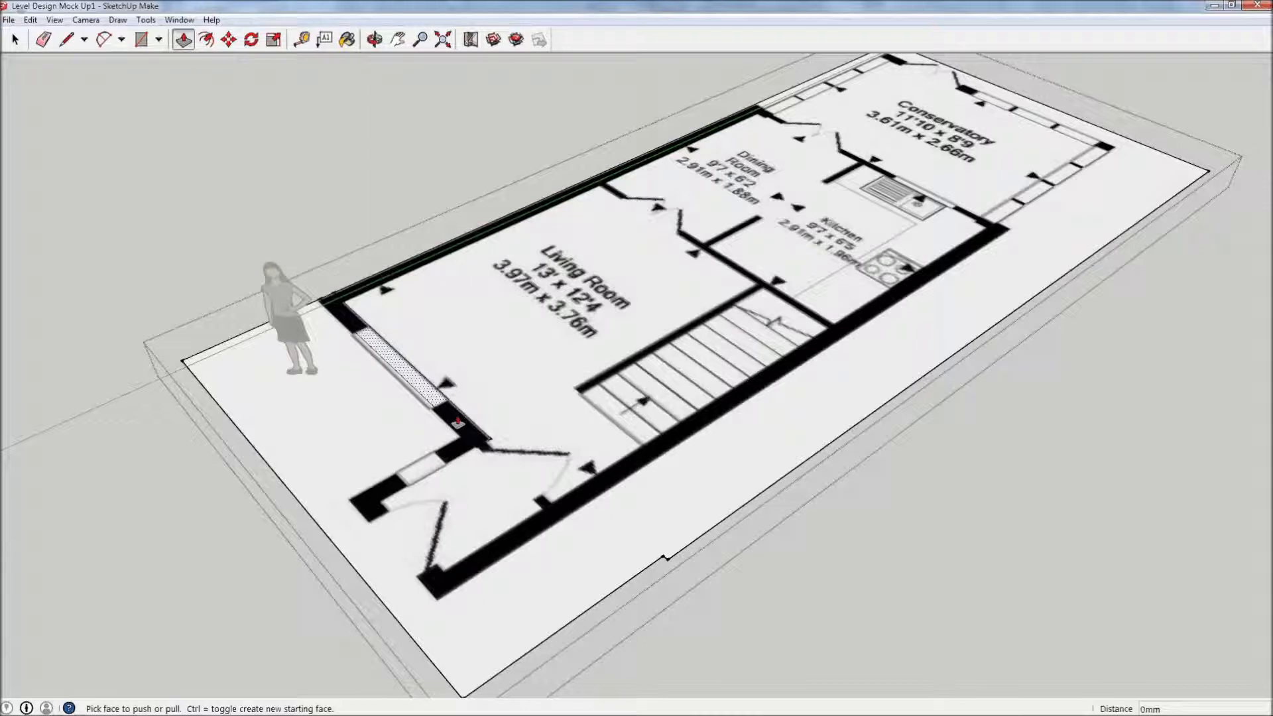
left_click_drag(458, 421, 453, 273)
type("3000m")
left_click_drag(452, 267, 415, 239)
type("m")
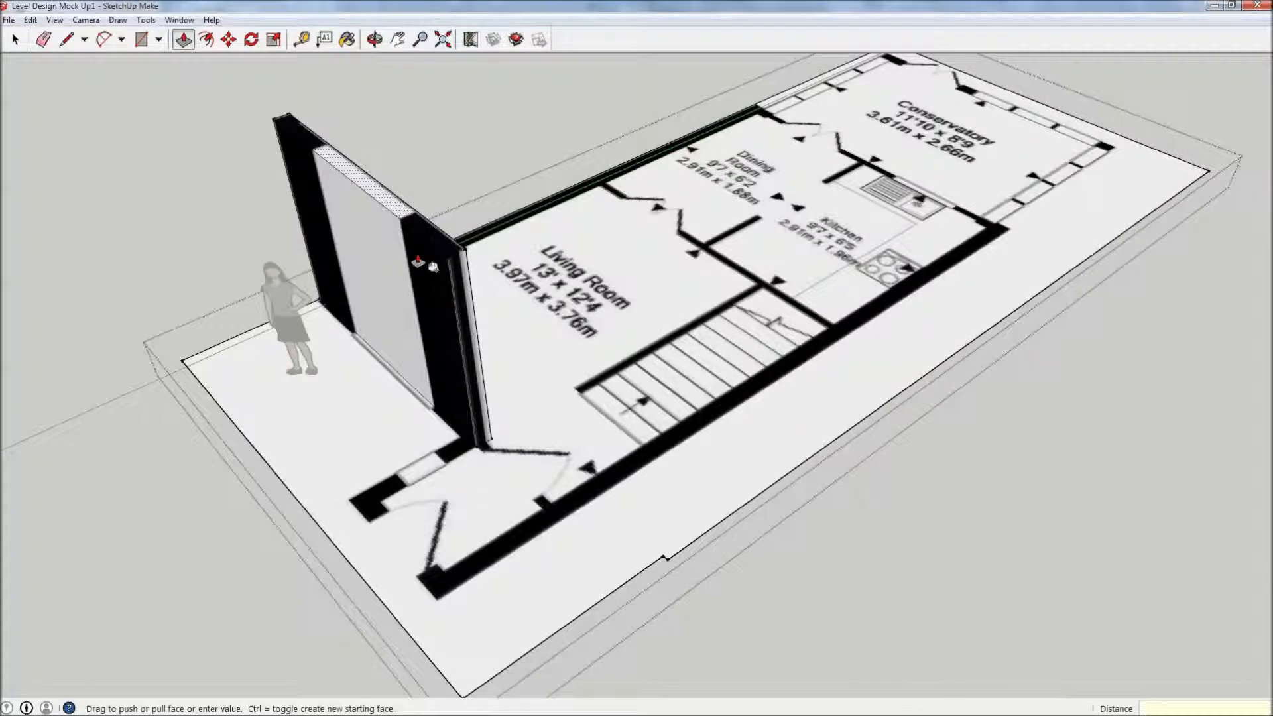
type("3")
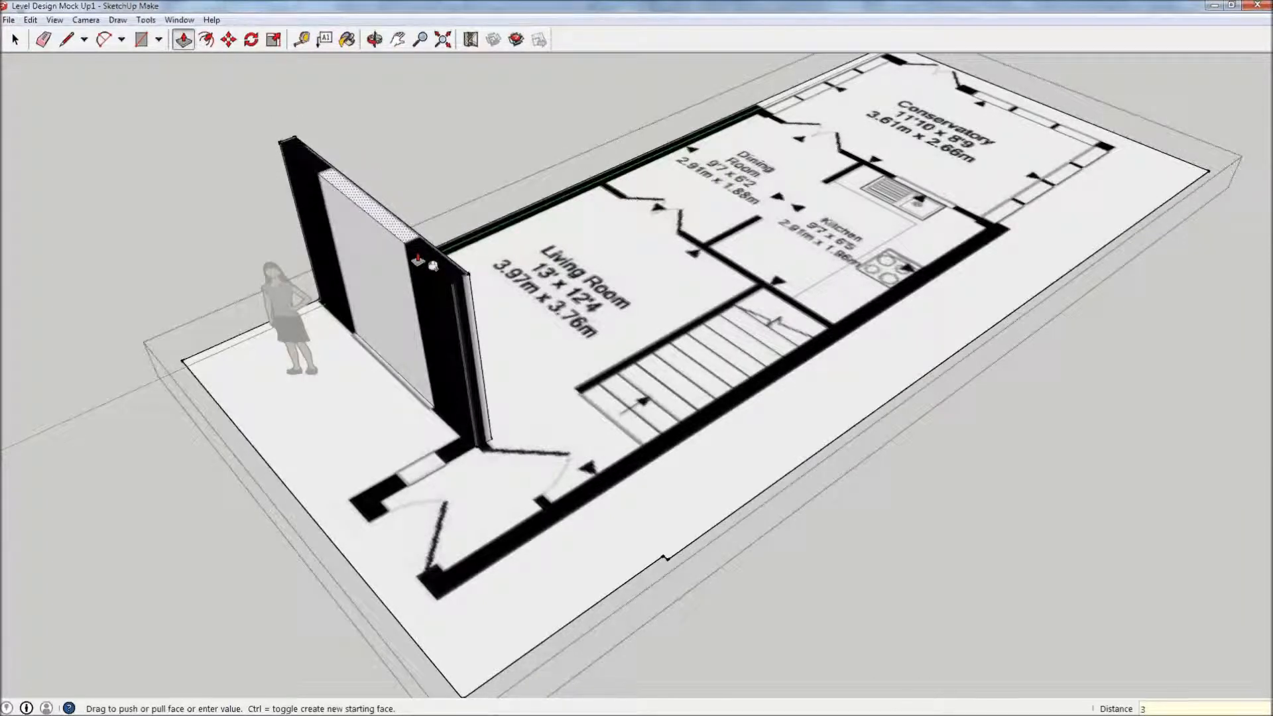
type("000mm")
key("Return")
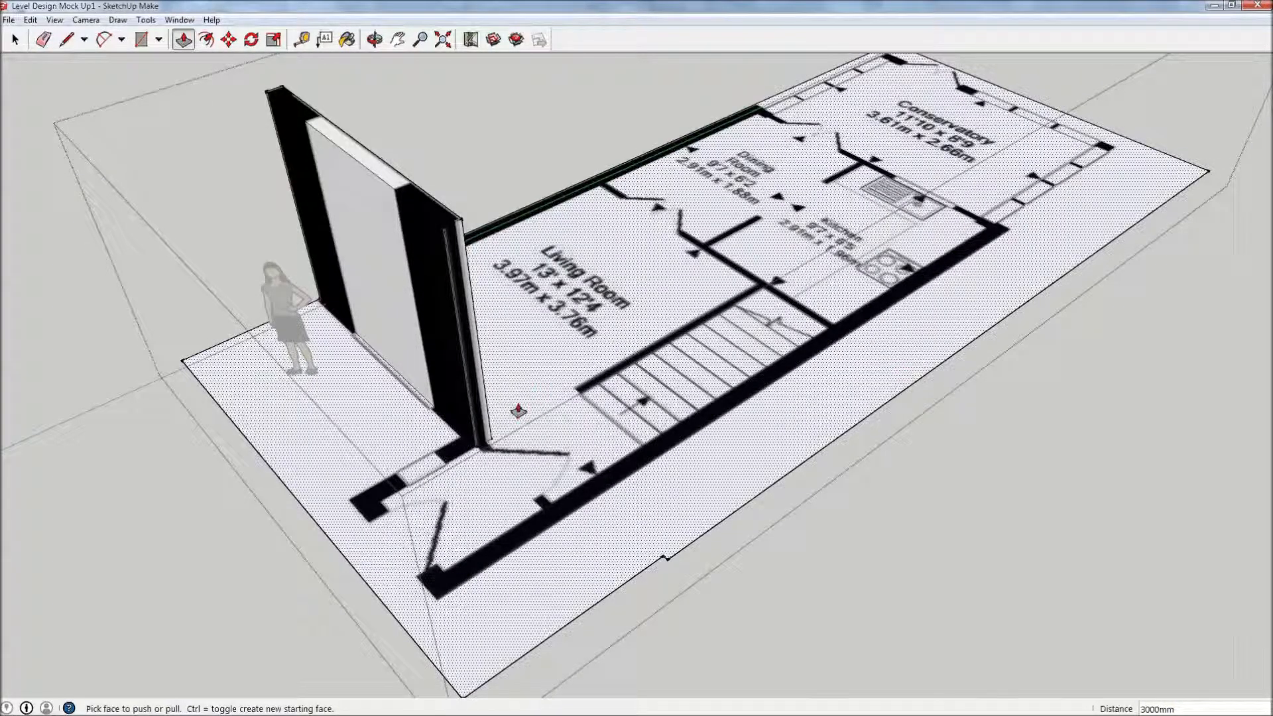
Draw a 3000 mm by about 222 mm rectangle on the front wall's end above the porch side wall, up to the wall's top
middle_click_drag(501, 407, 538, 430)
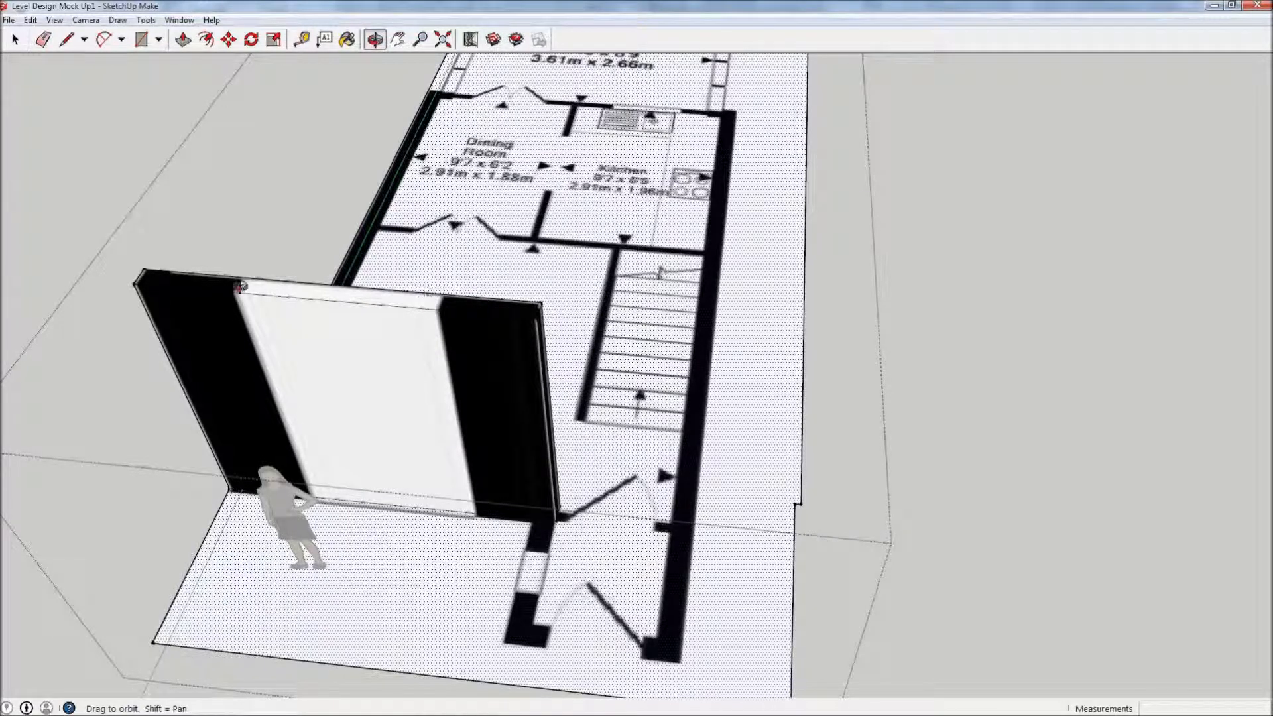
left_click_drag(784, 347, 617, 409)
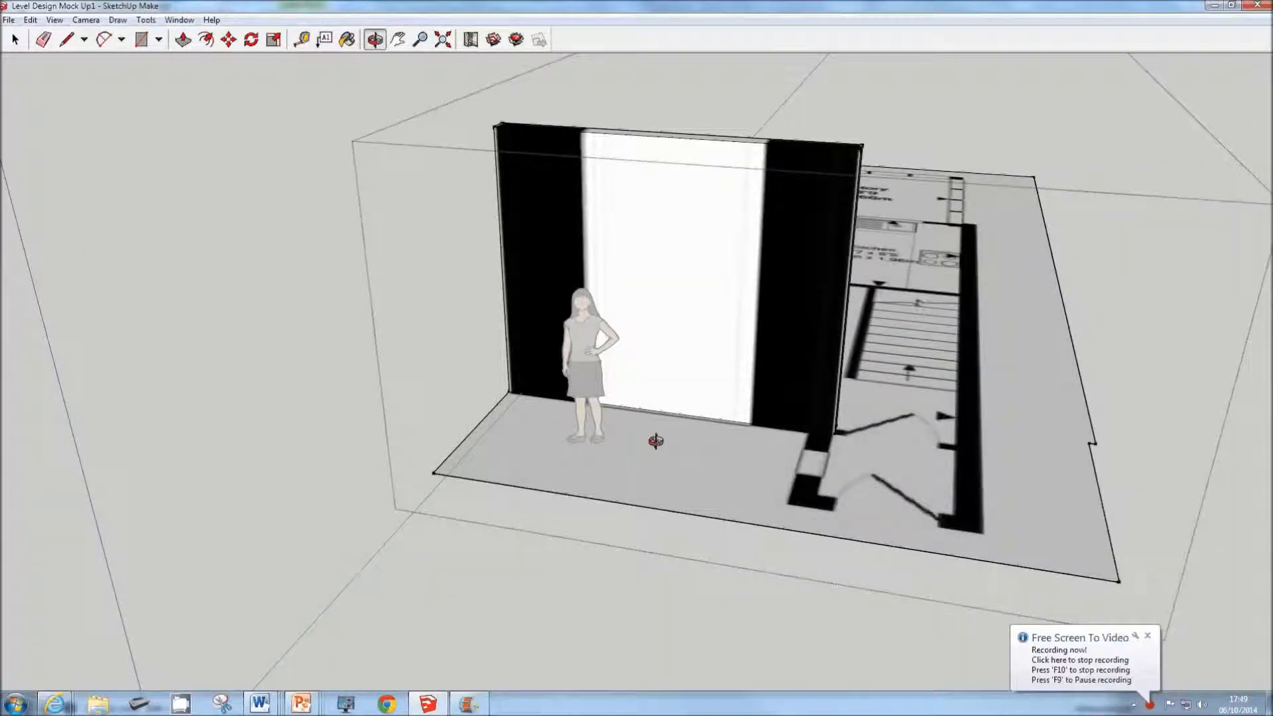
key("r")
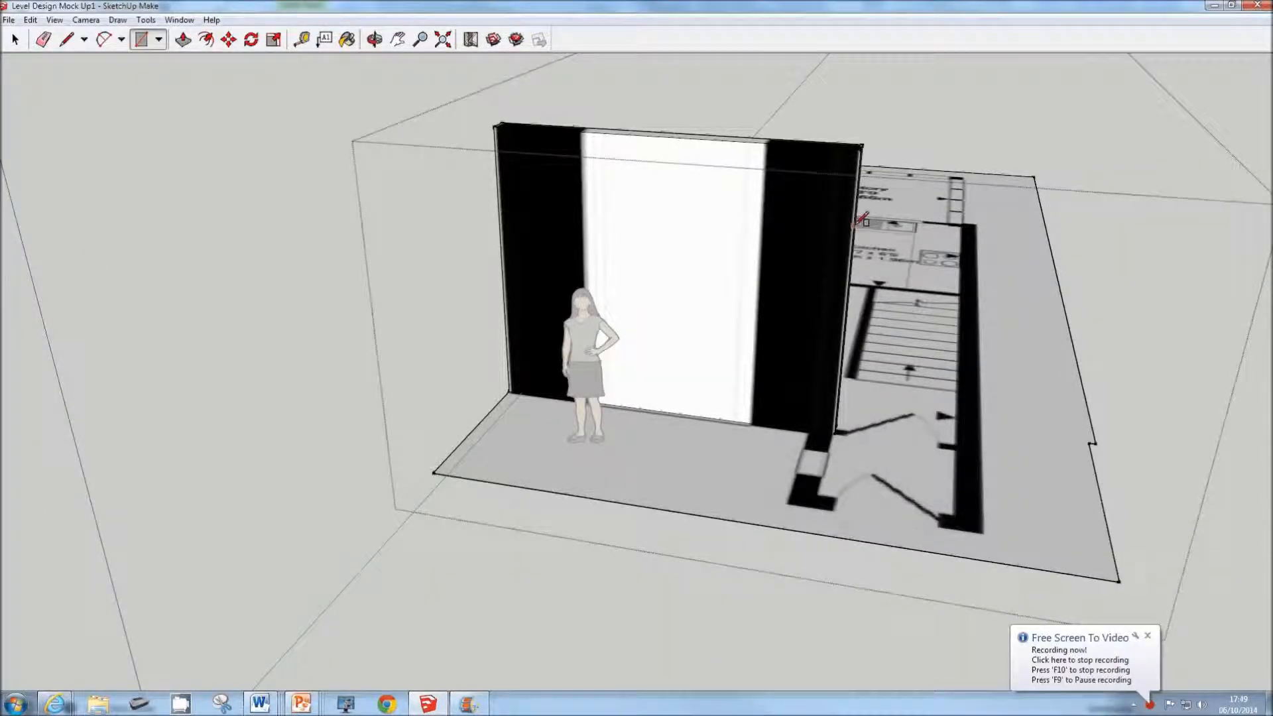
key("o")
left_click_drag(958, 246, 995, 278)
key("r")
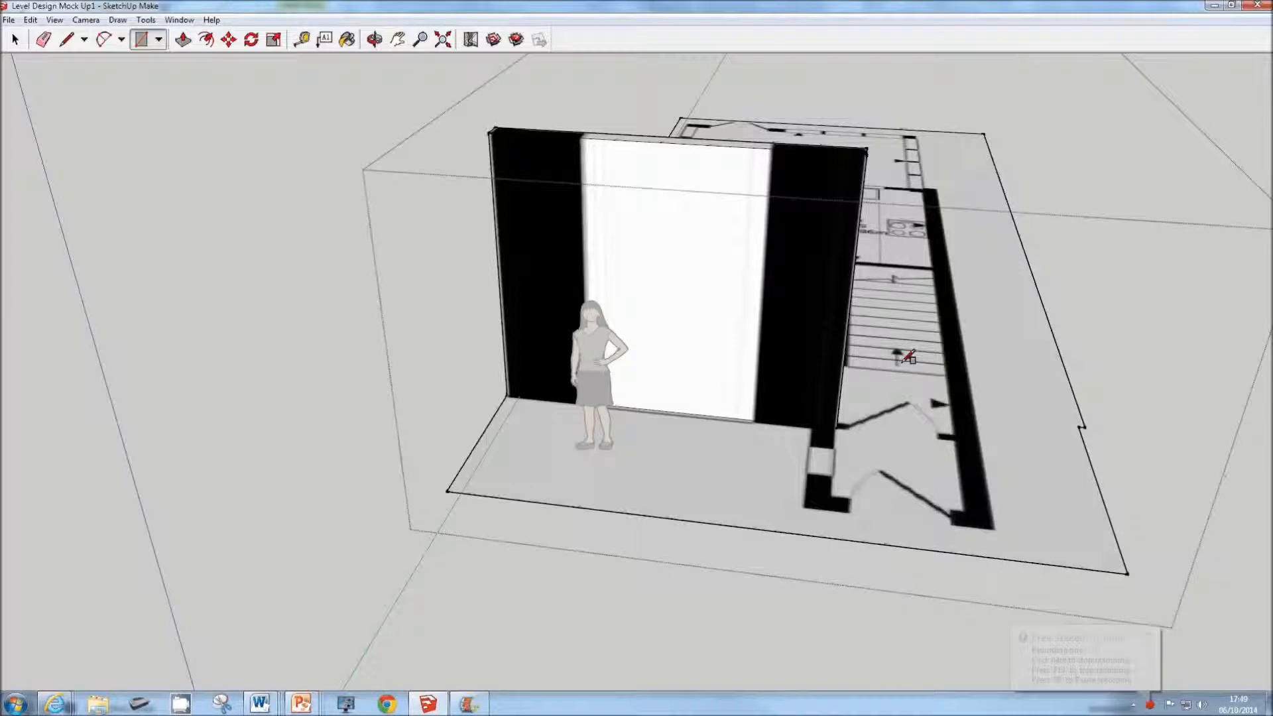
left_click(836, 428)
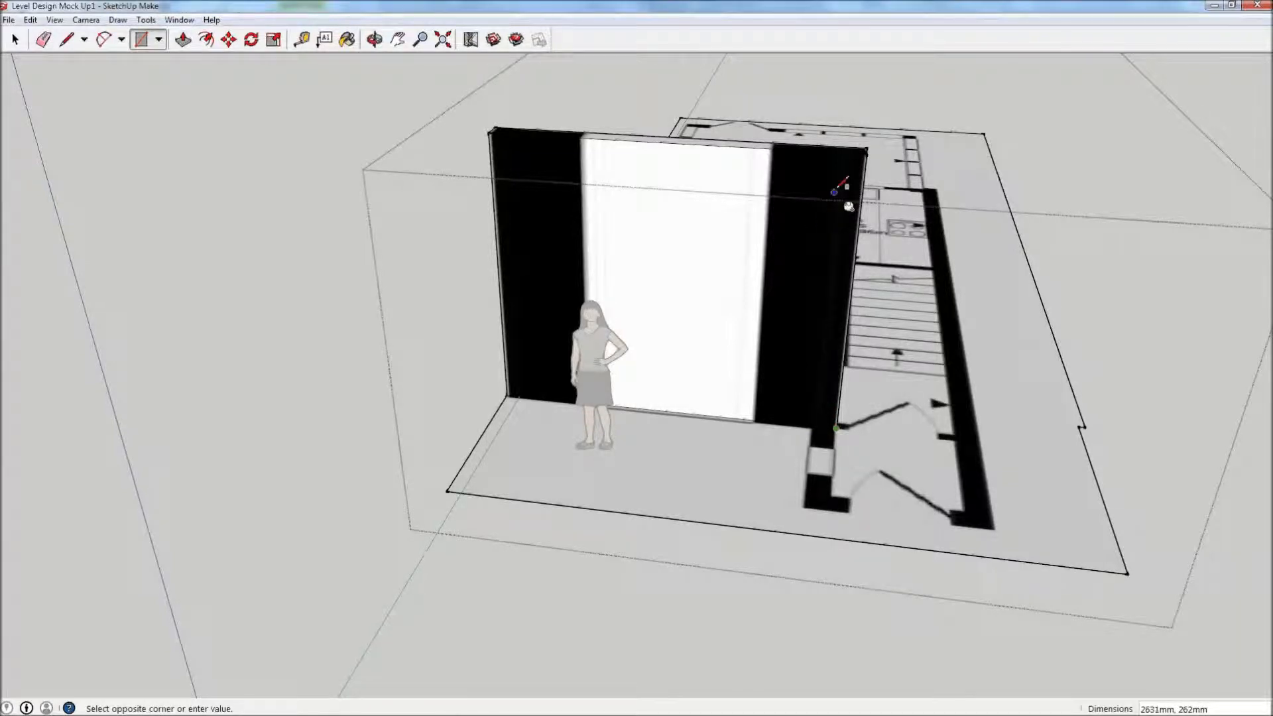
left_click(842, 153)
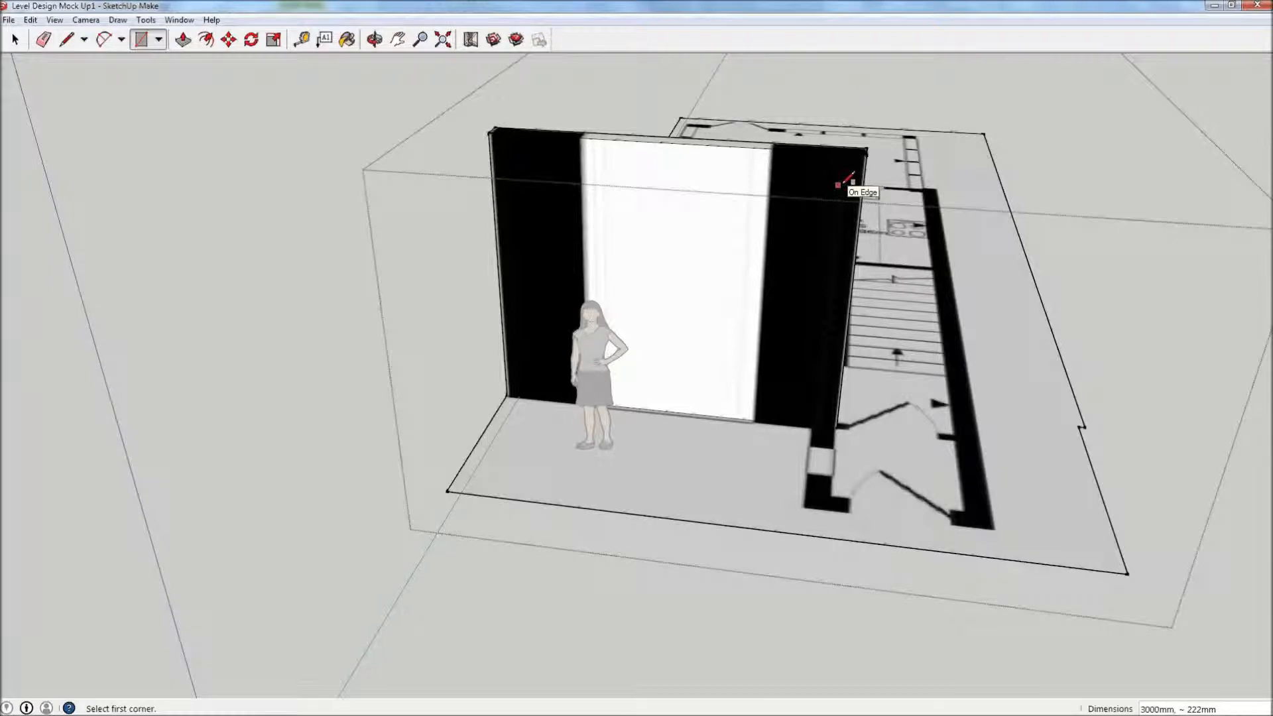
Push/Pull the end rectangle about 1433 mm forward along the plan to form the porch side wall
key("p")
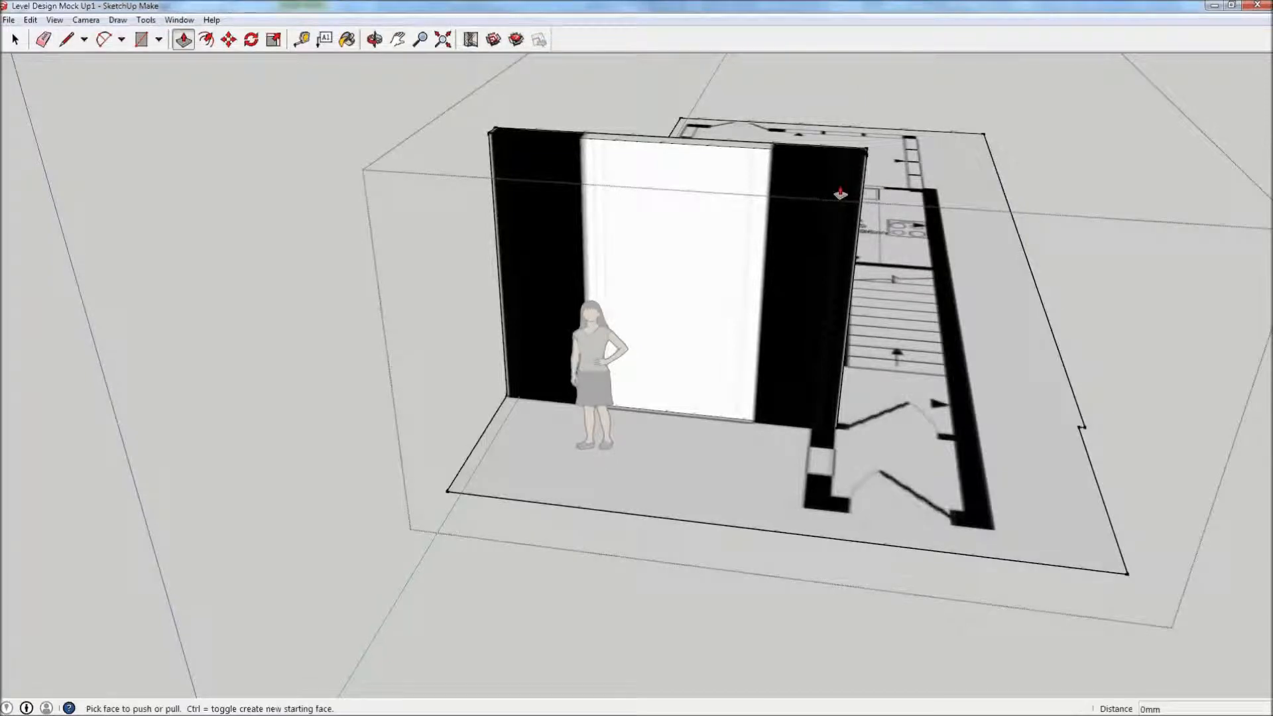
left_click(845, 238)
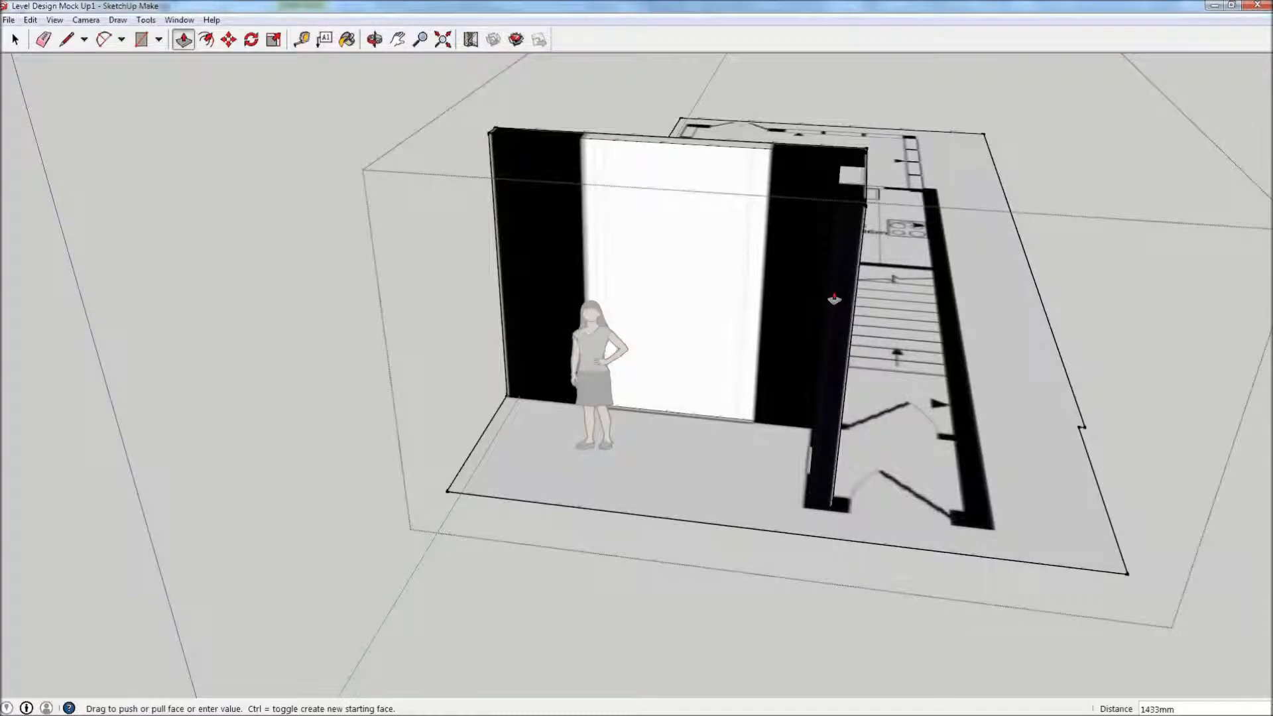
left_click(835, 300)
middle_click_drag(995, 298, 753, 319)
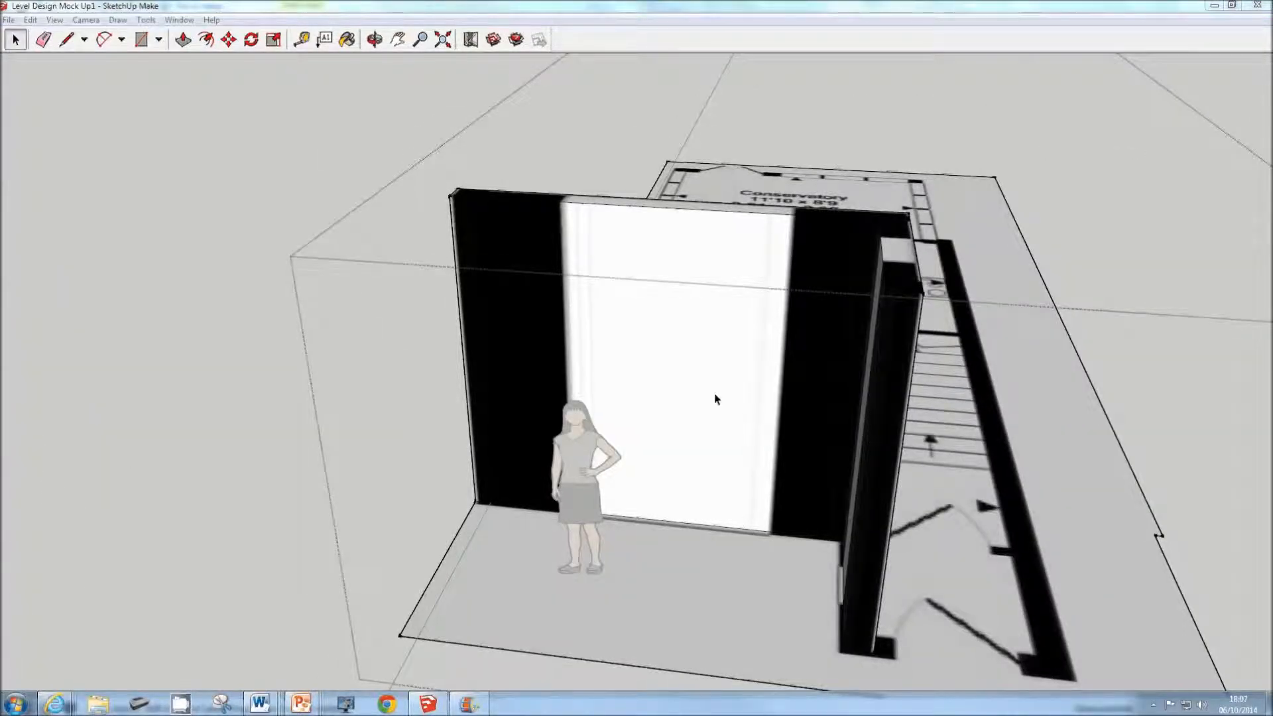
Place horizontal guides on the front wall about 488 mm below its top edge and about 1018 mm above its base
mouse_move(769, 432)
middle_mouse_down()
mouse_move(816, 443)
mouse_move(794, 431)
mouse_move(831, 395)
mouse_move(597, 464)
mouse_move(557, 438)
middle_mouse_up()
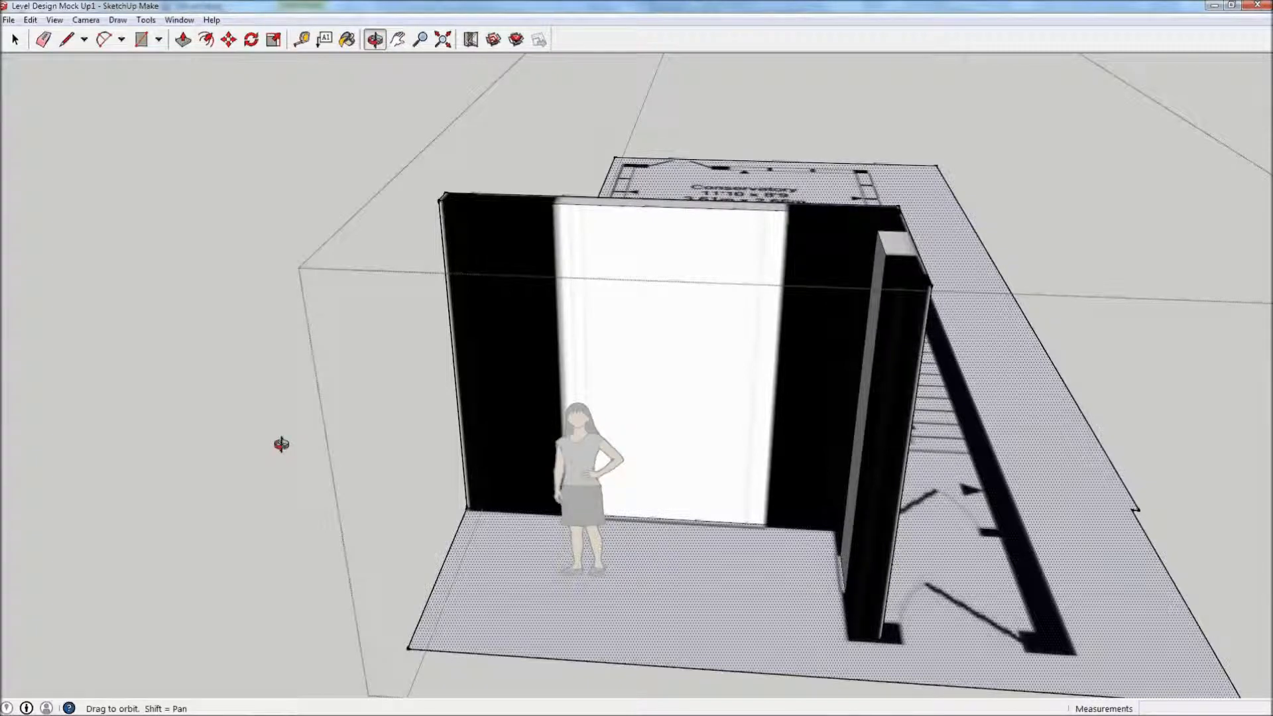
key("t")
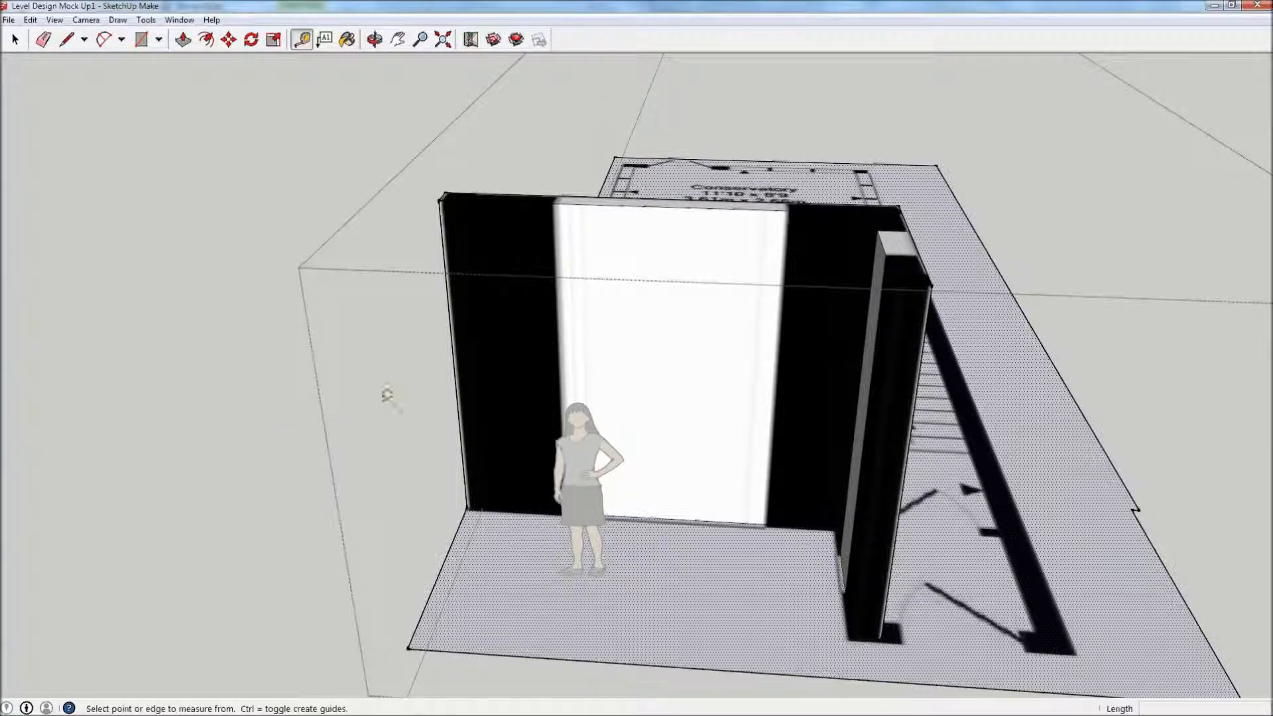
left_click(676, 208)
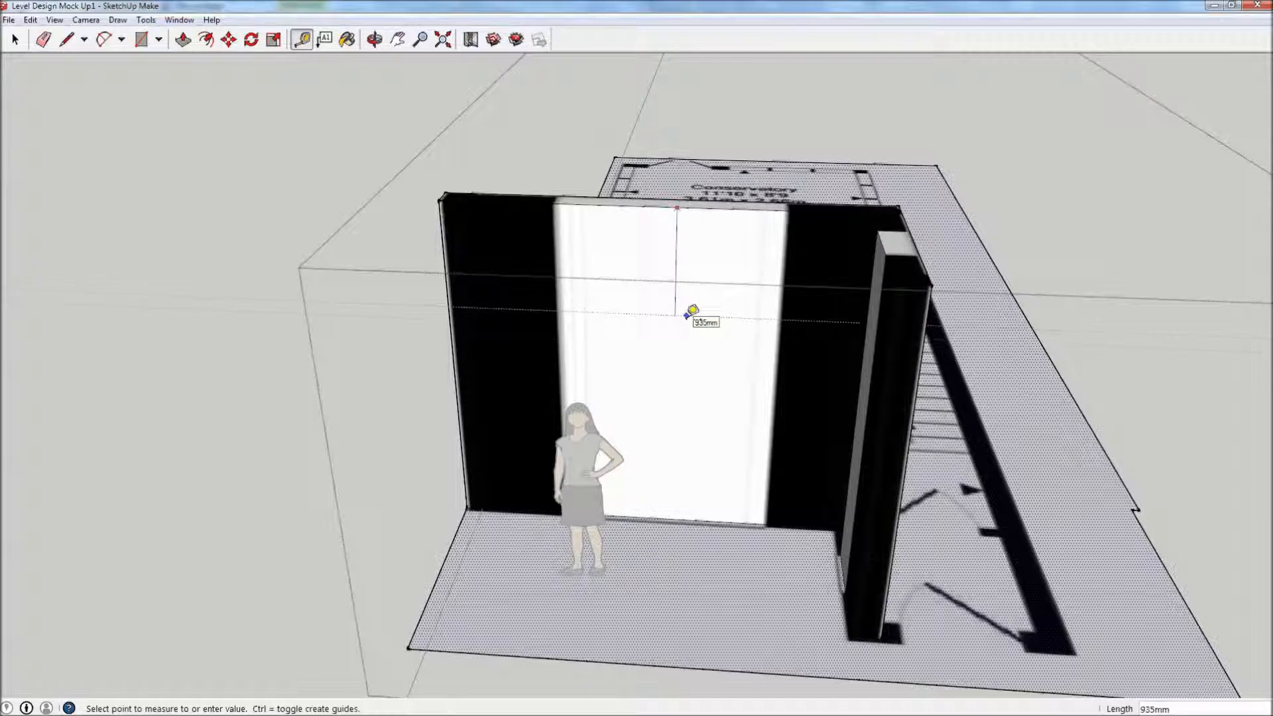
left_click(677, 265)
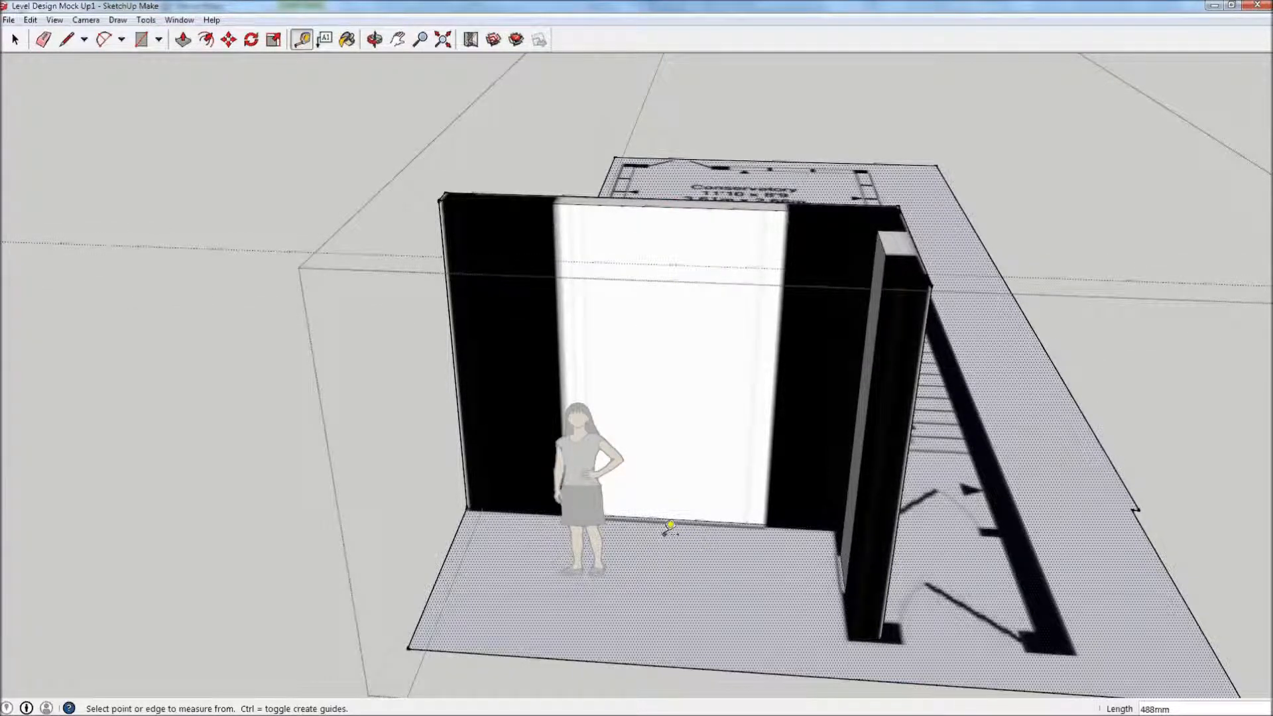
left_click(662, 518)
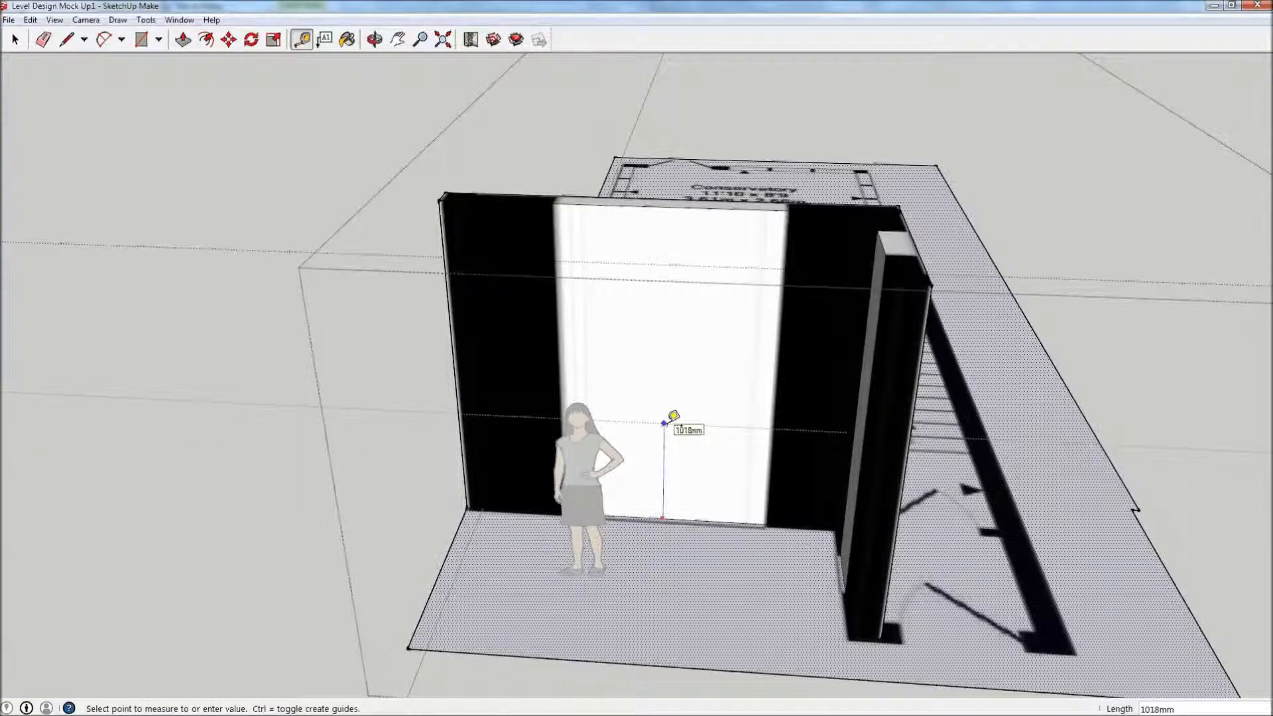
left_click(673, 415)
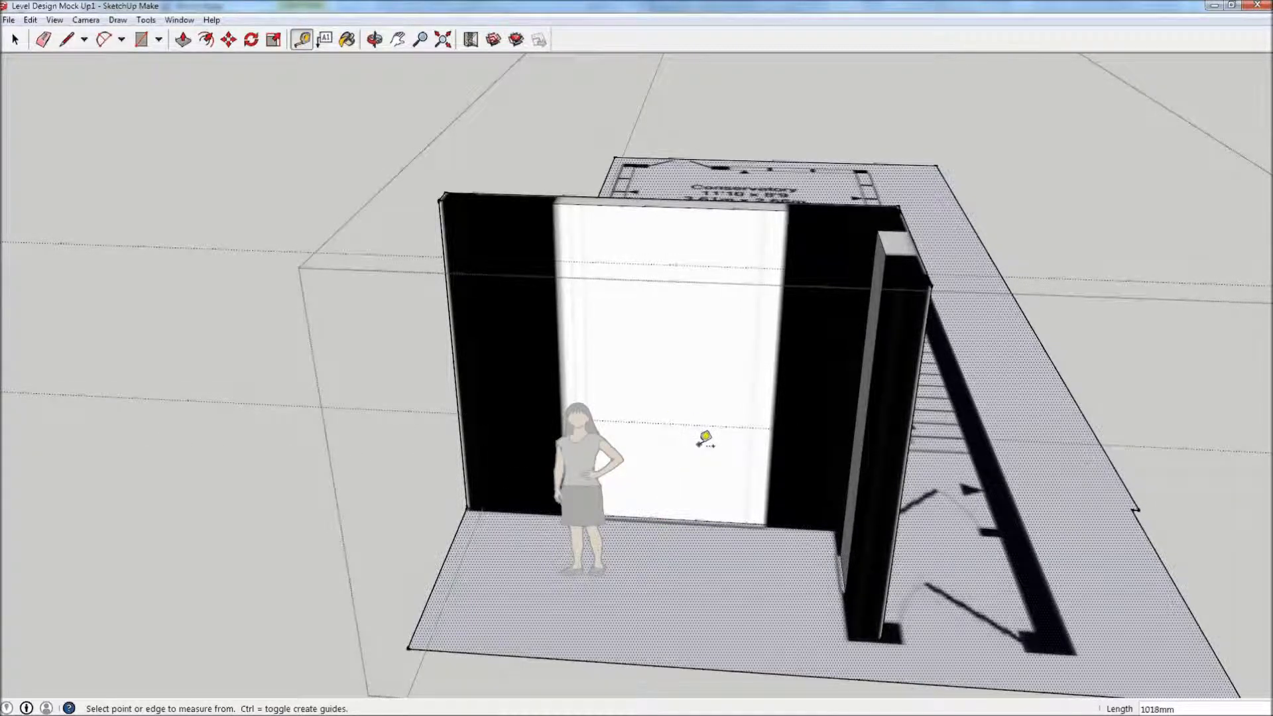
Draw a rectangle across the front wall's white area between the two guides and push it through the wall to cut the window opening
key("r")
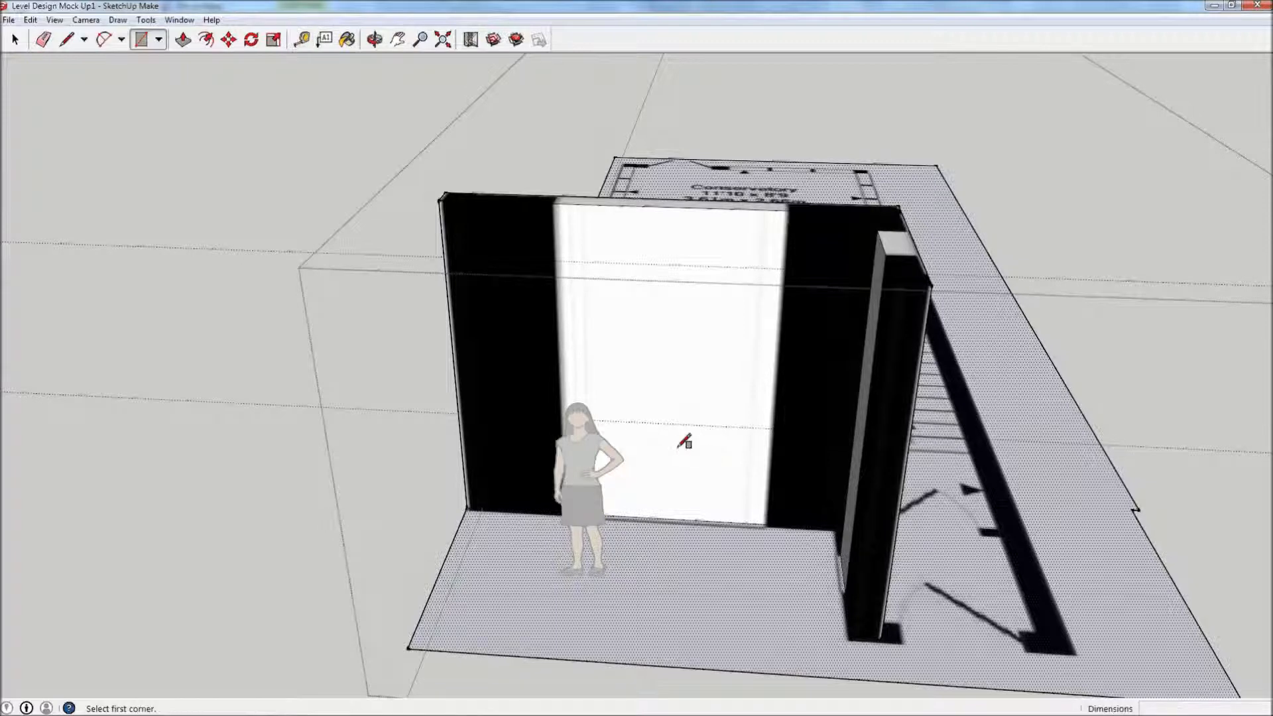
left_click(555, 260)
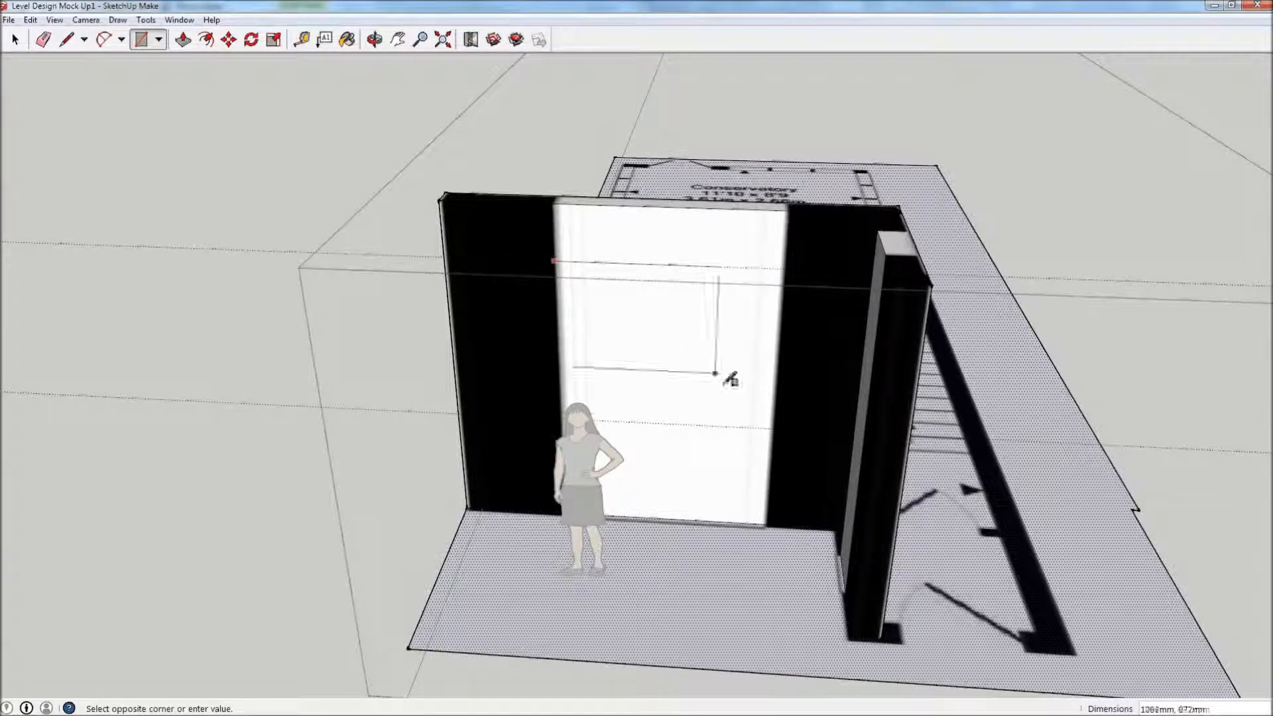
left_click(782, 419)
key("p")
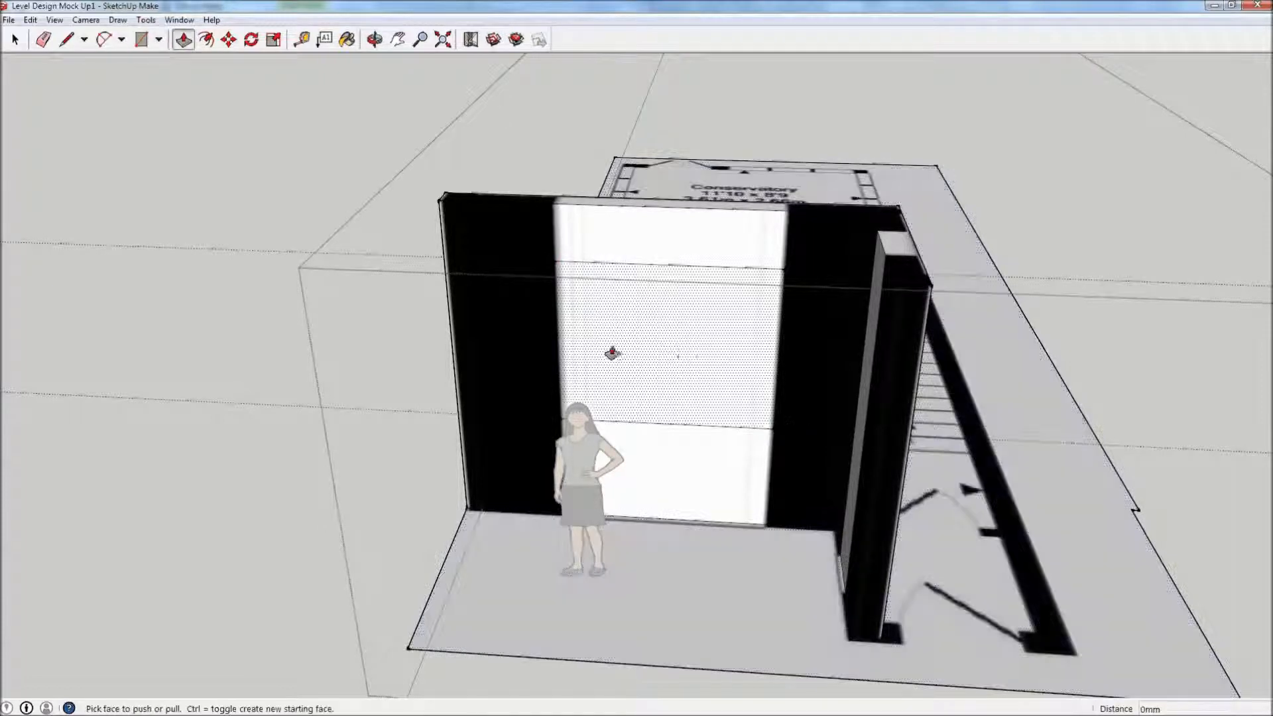
left_click(686, 357)
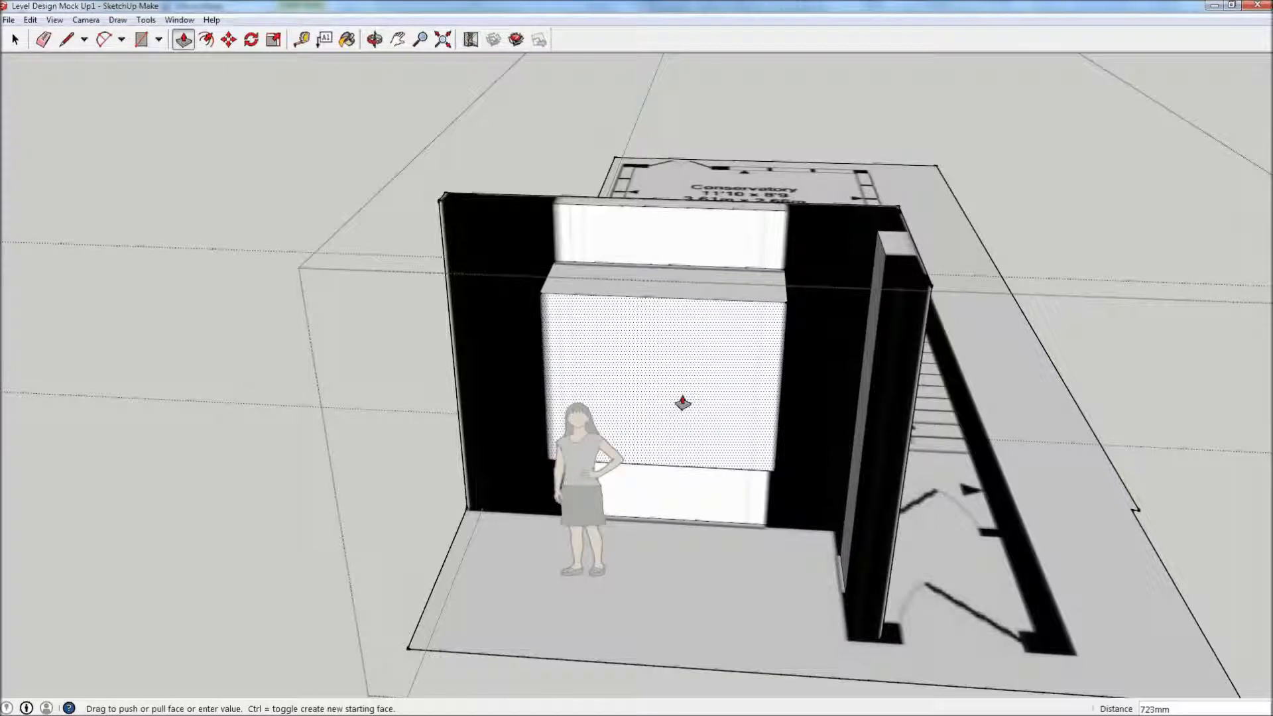
left_click(705, 297)
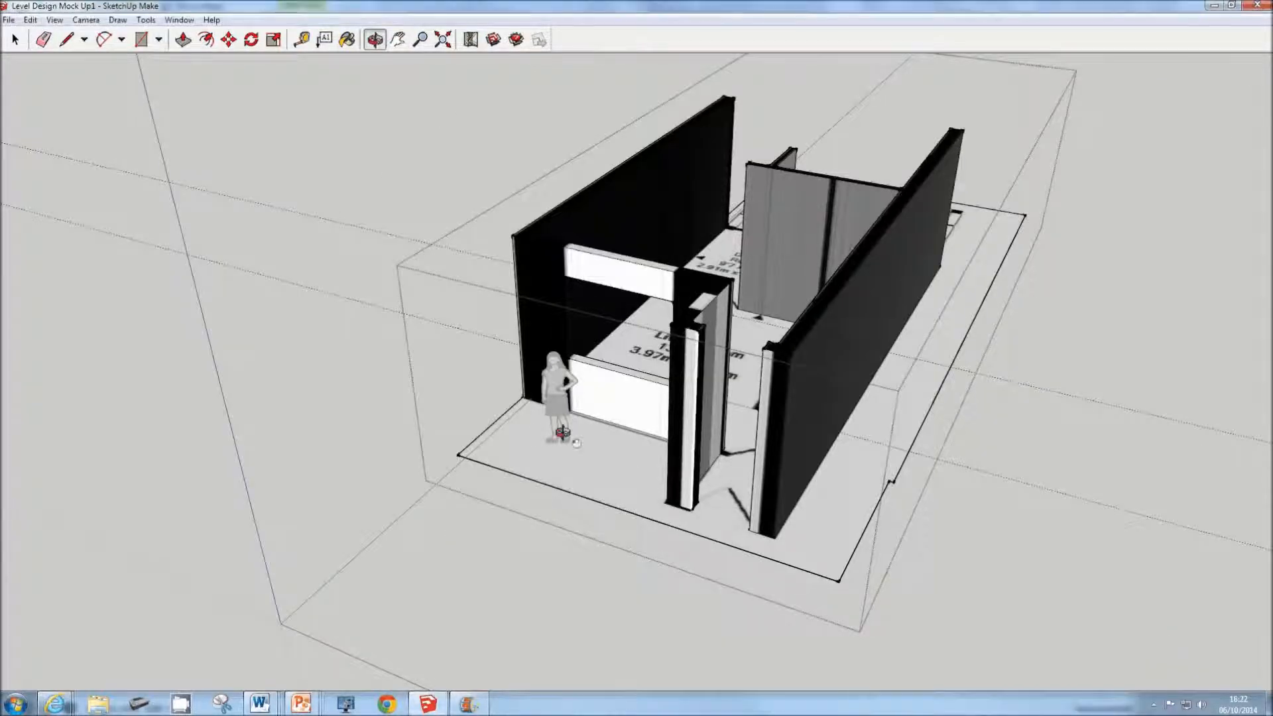
Paint the outer face of the stair-side long wall and the front wall's outer face with Color_000 from the Colors materials
left_click_drag(563, 433, 463, 475)
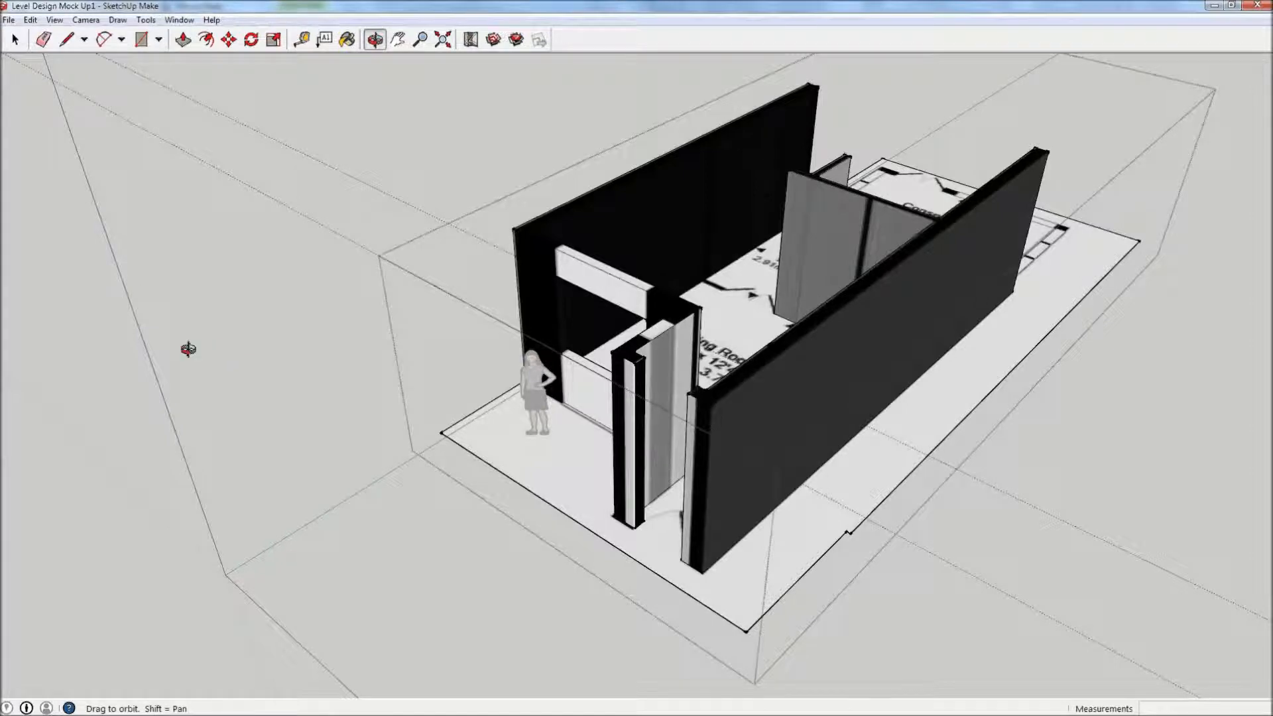
left_click(347, 39)
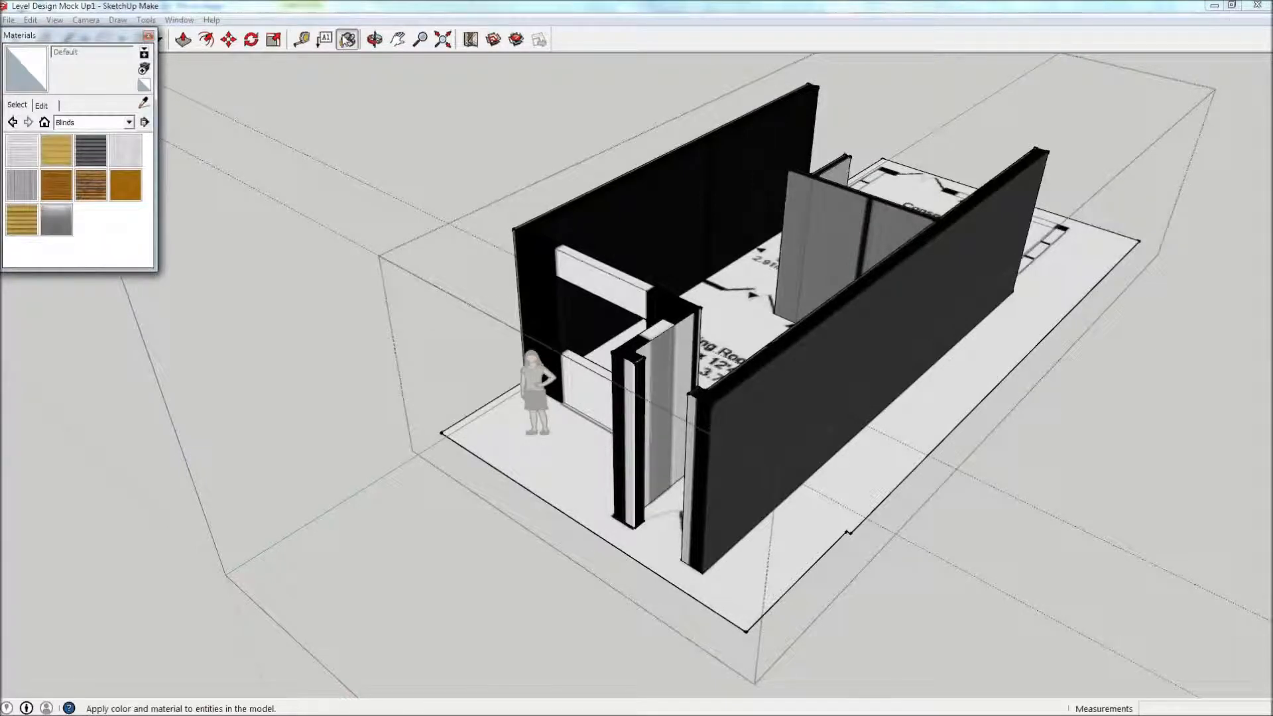
left_click(129, 123)
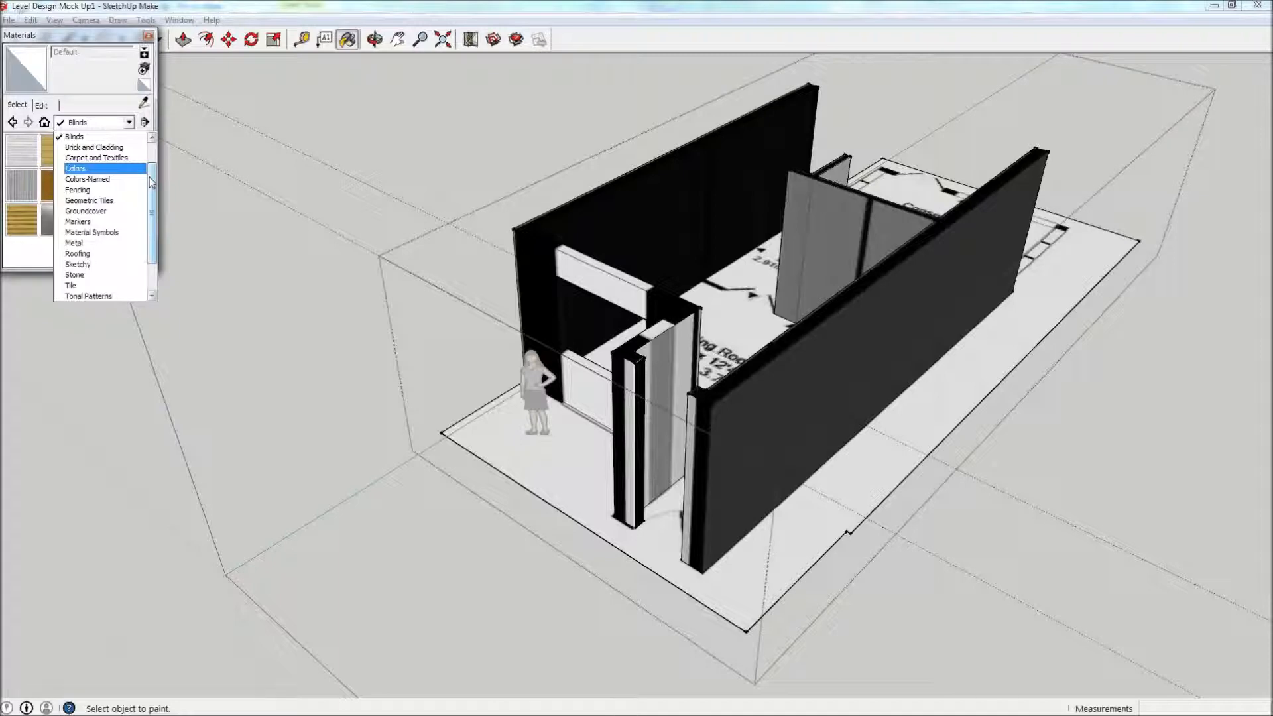
mouse_move(150, 179)
left_mouse_down()
mouse_move(158, 234)
mouse_move(157, 177)
left_mouse_up()
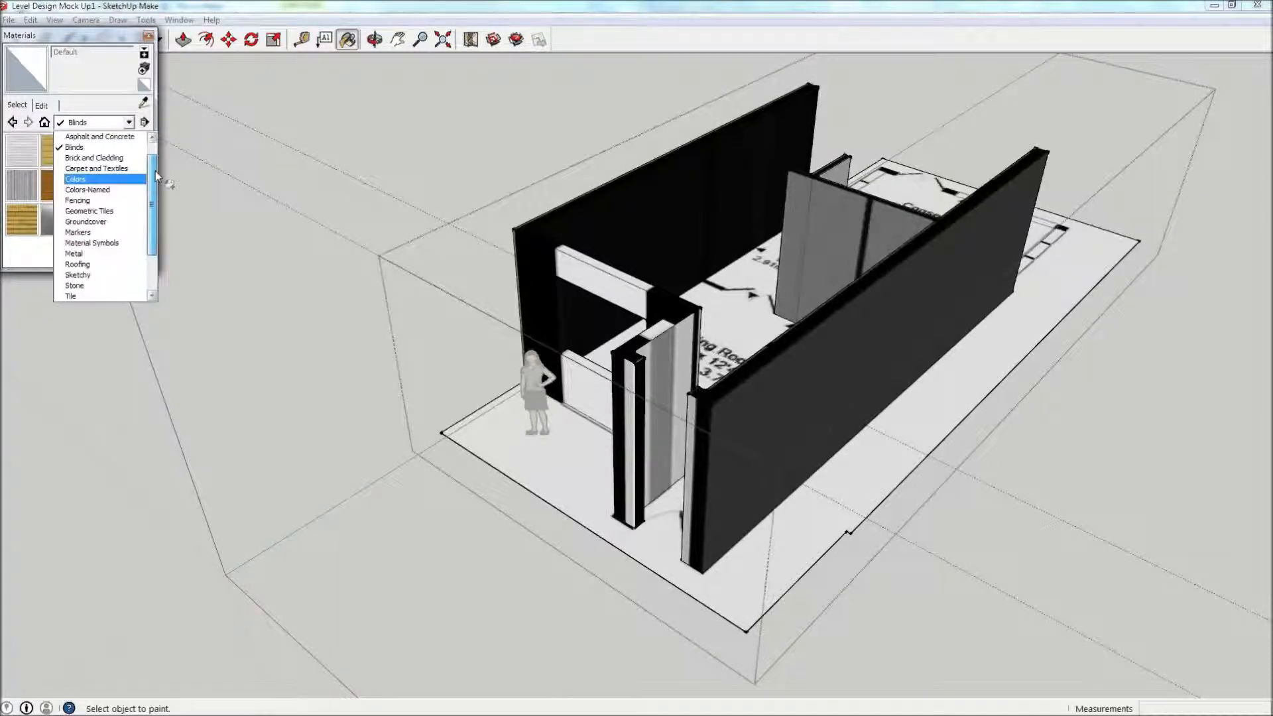
left_click(92, 183)
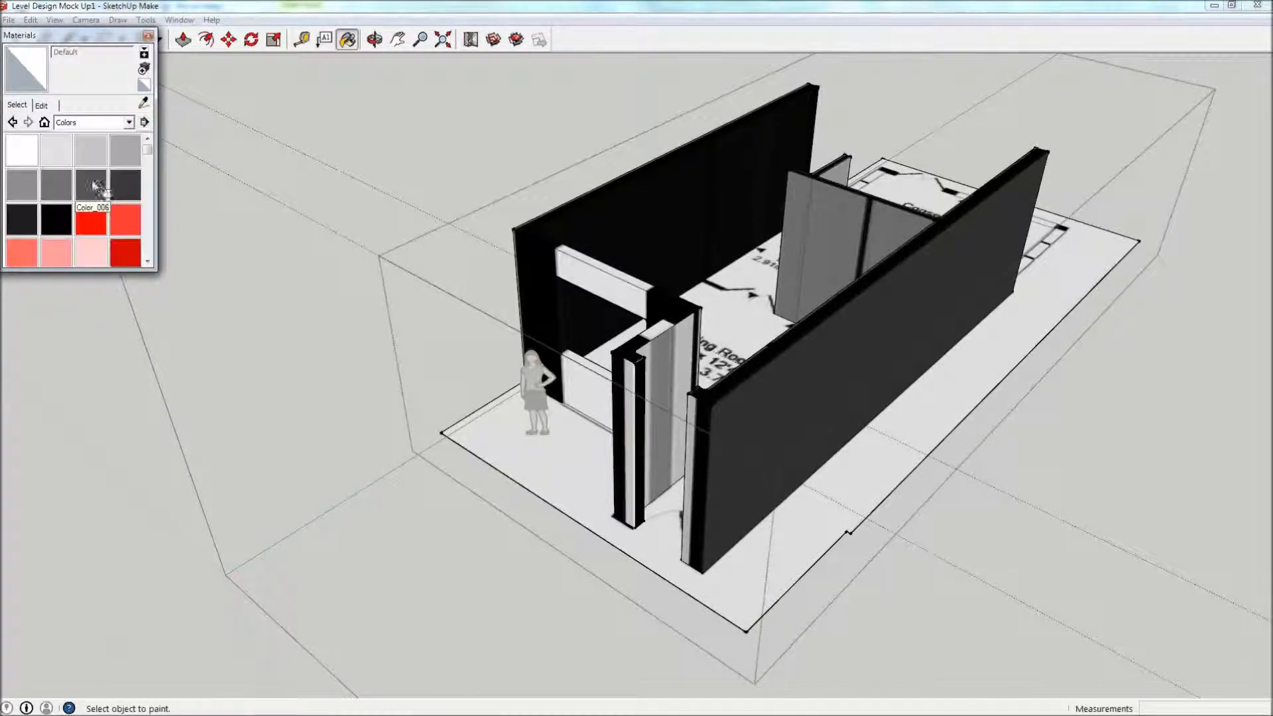
left_click(30, 147)
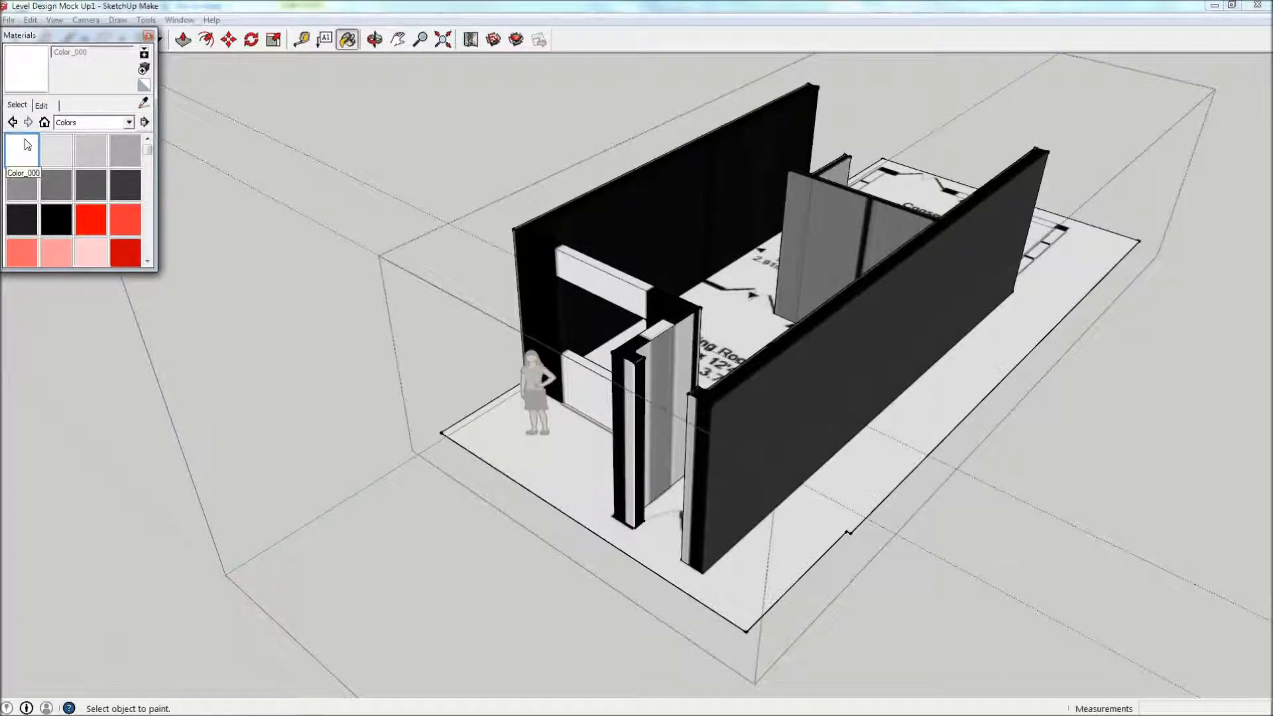
left_click(128, 123)
left_click(129, 125)
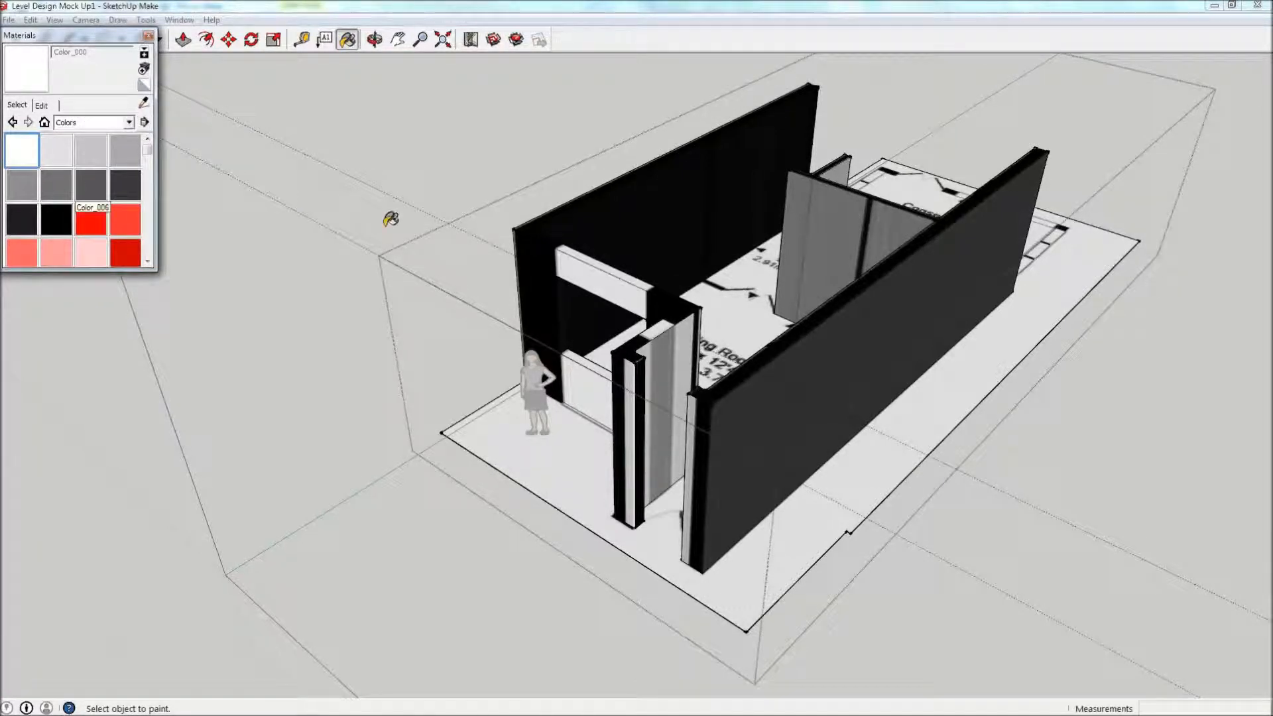
left_click(823, 351)
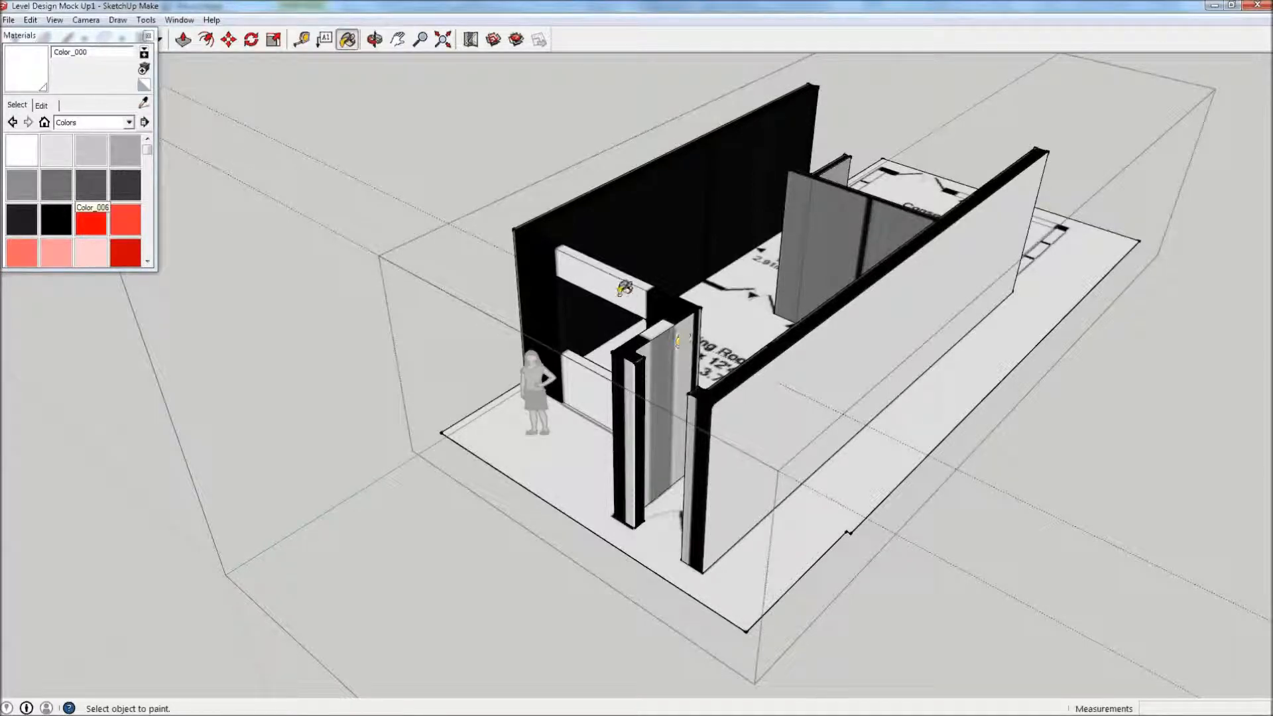
left_click(623, 292)
Paint both kitchen and dining side faces of the partition behind the living room with Color_000
middle_click_drag(484, 313, 721, 387)
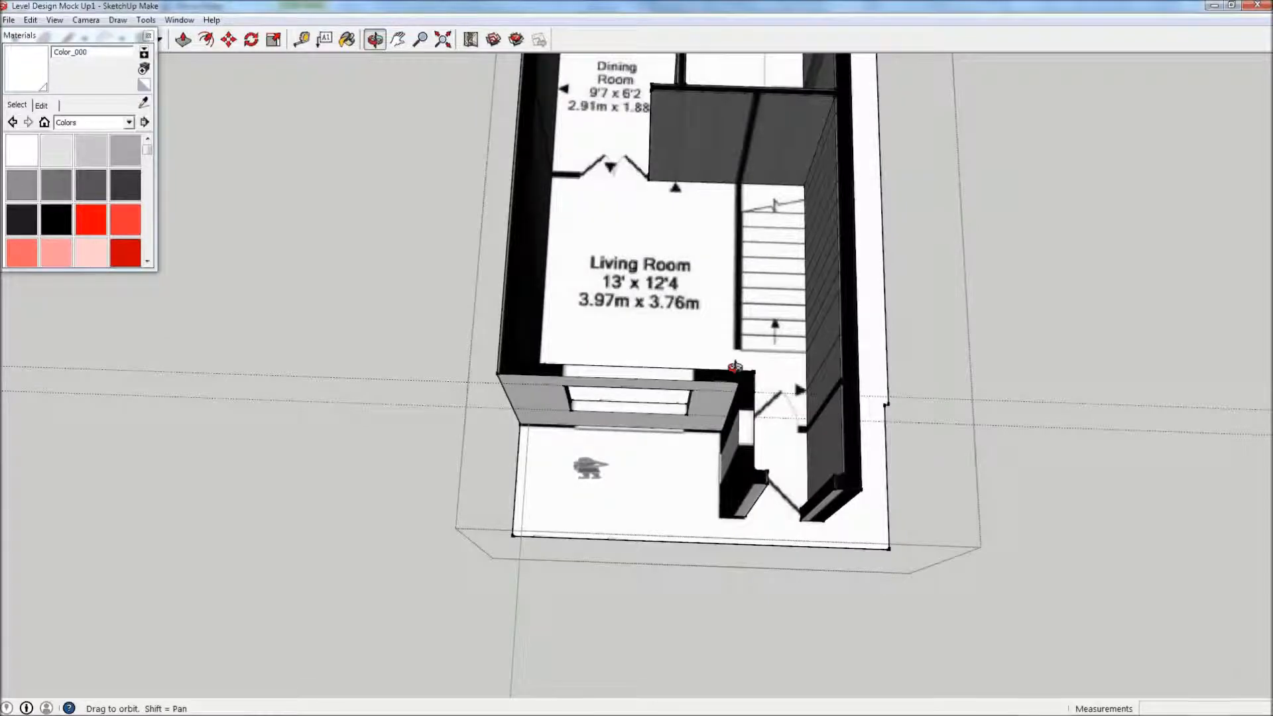
middle_click_drag(399, 320, 1080, 361)
middle_click_drag(767, 432, 591, 475)
key("b")
left_click(530, 405)
left_click(635, 418)
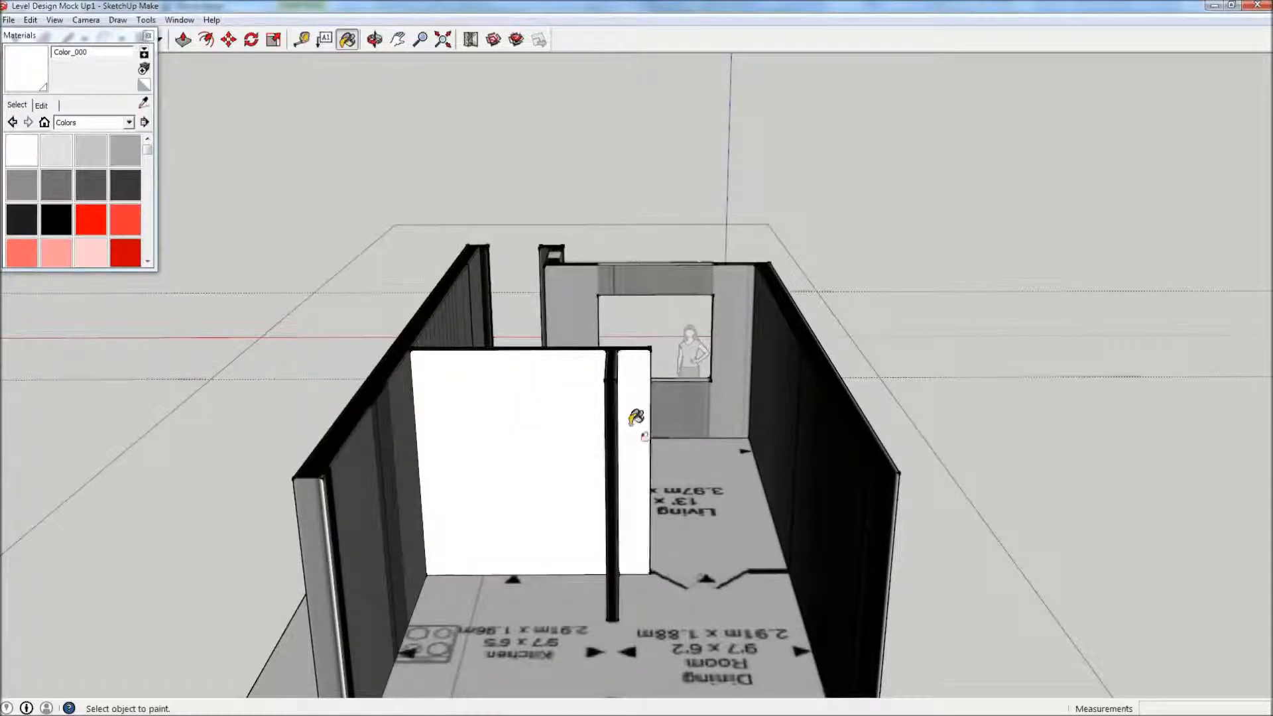
Paint the kitchen-dining divider, the living room side wall's inner face and the front wall's inner face with Color_000
middle_click_drag(694, 407, 431, 557)
mouse_move(298, 546)
middle_mouse_down()
mouse_move(657, 520)
mouse_move(652, 637)
mouse_move(666, 627)
middle_mouse_up()
left_click(819, 550)
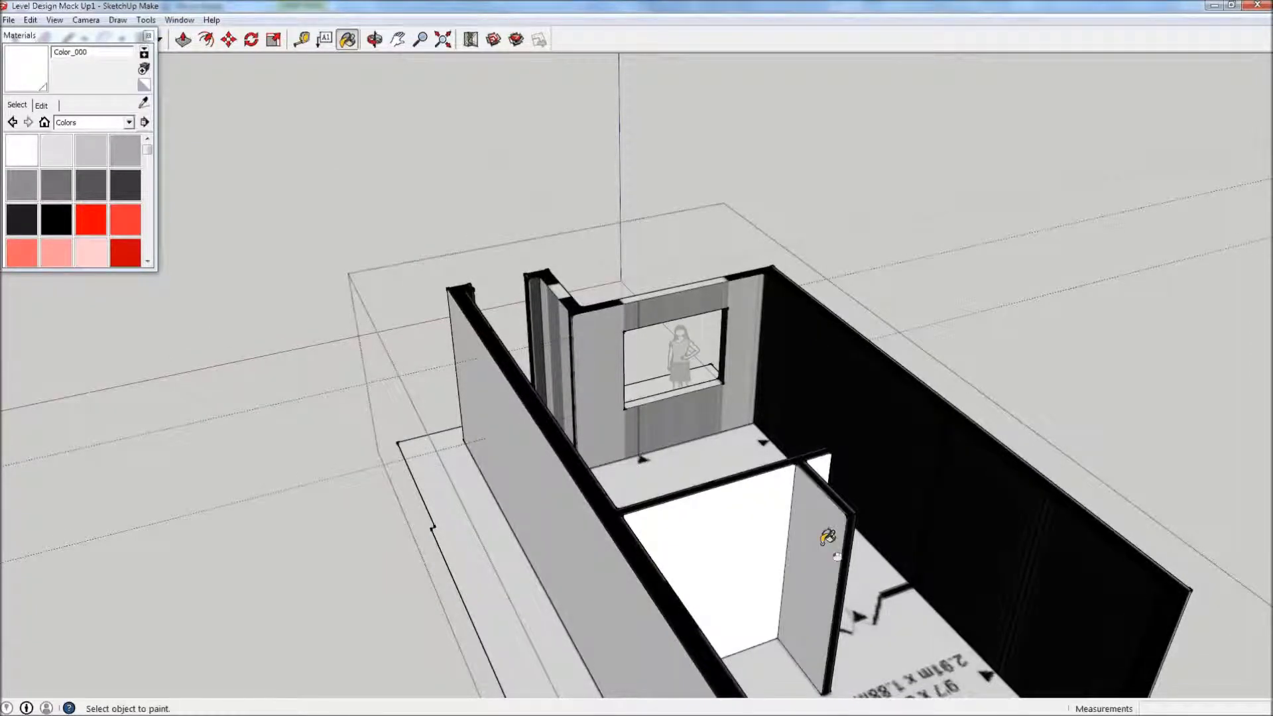
left_click(966, 517)
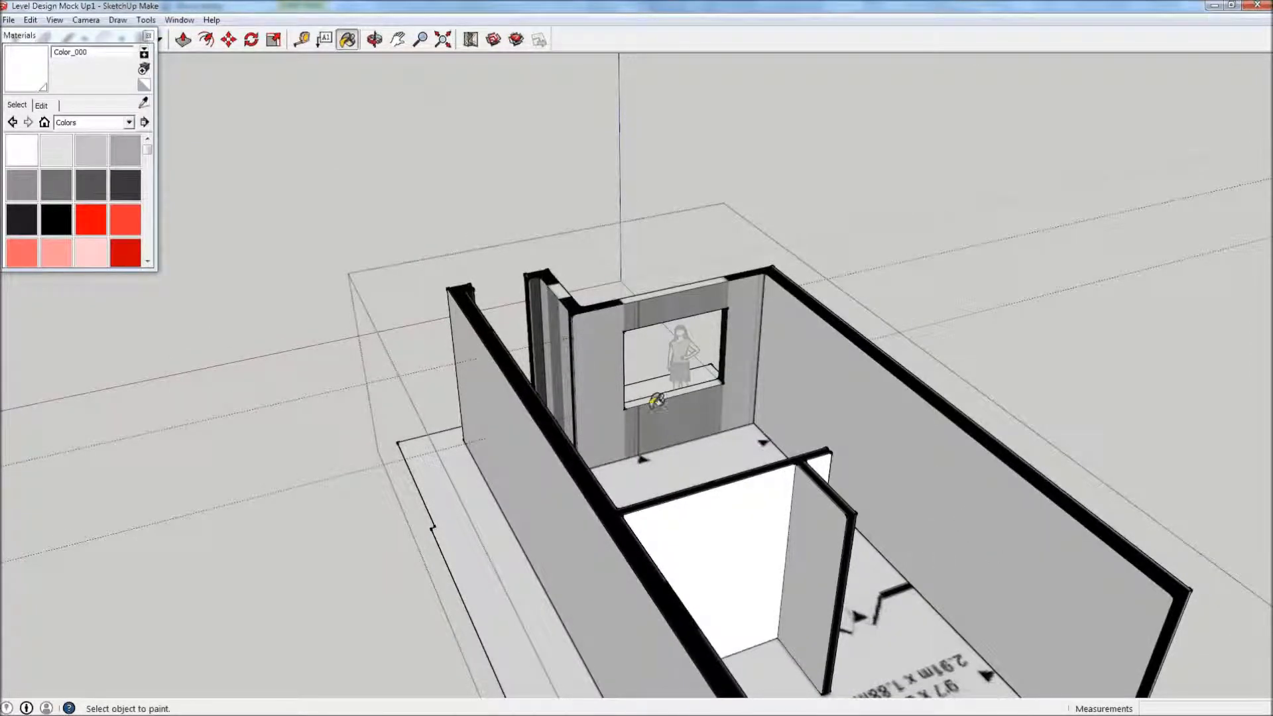
left_click(603, 378)
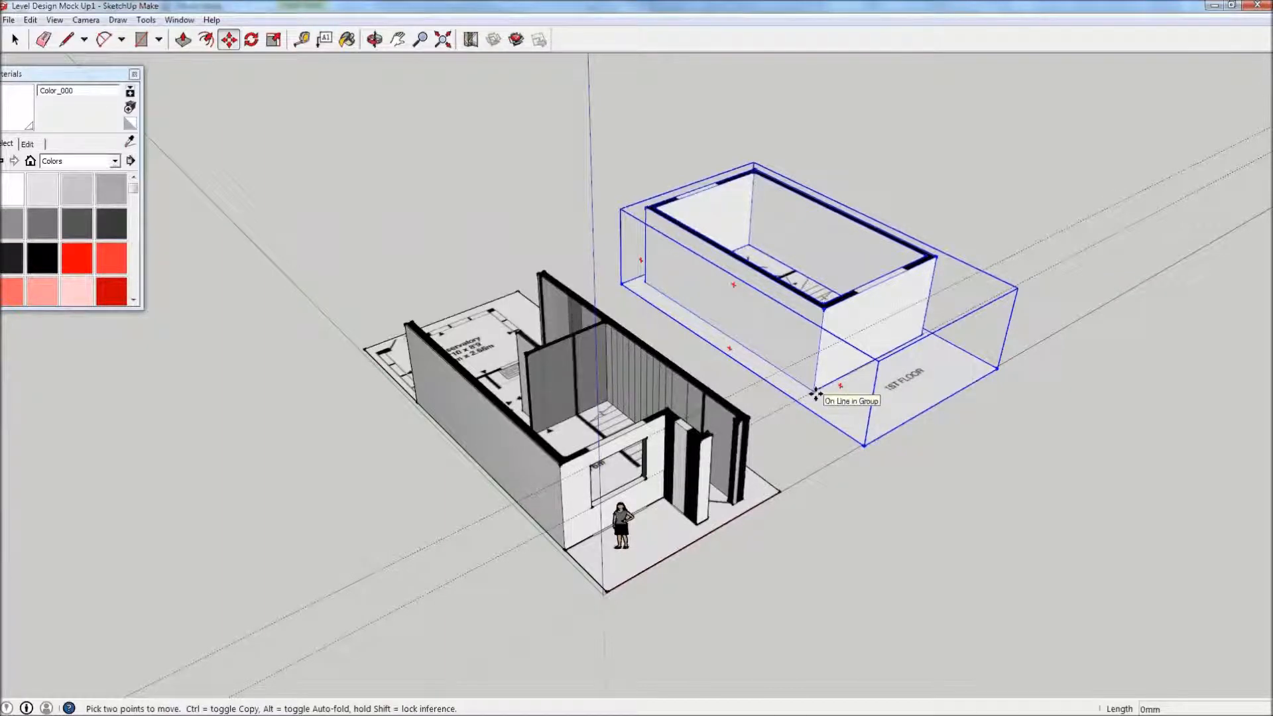
Move the 1st floor group about 9640 mm by its front wall corner onto the matching top corner of the ground floor walls
left_click(815, 394)
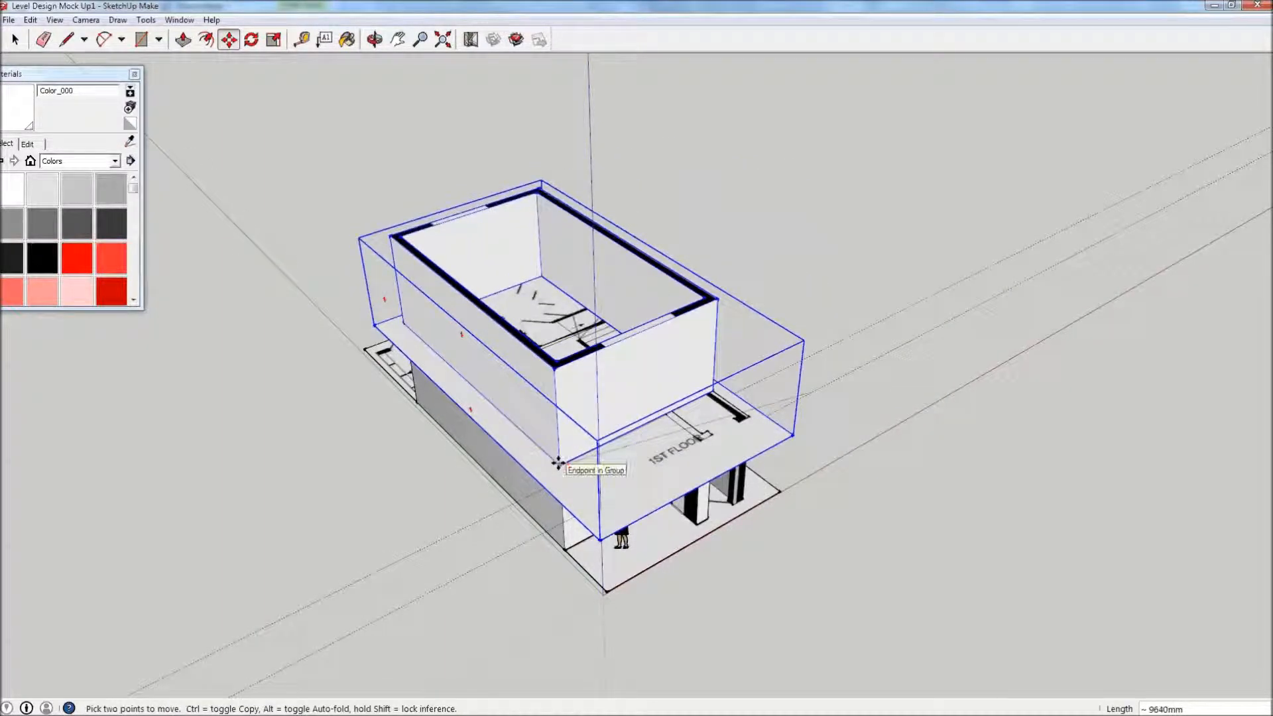
left_click(557, 462)
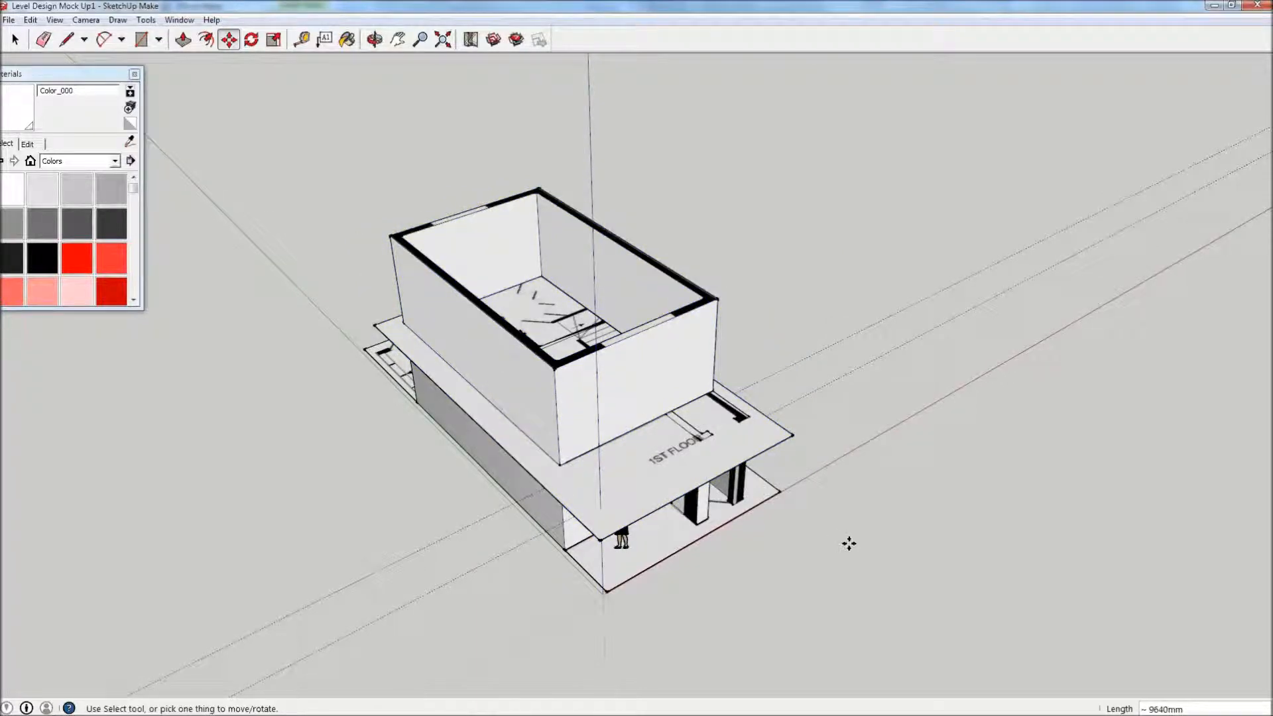
key("o")
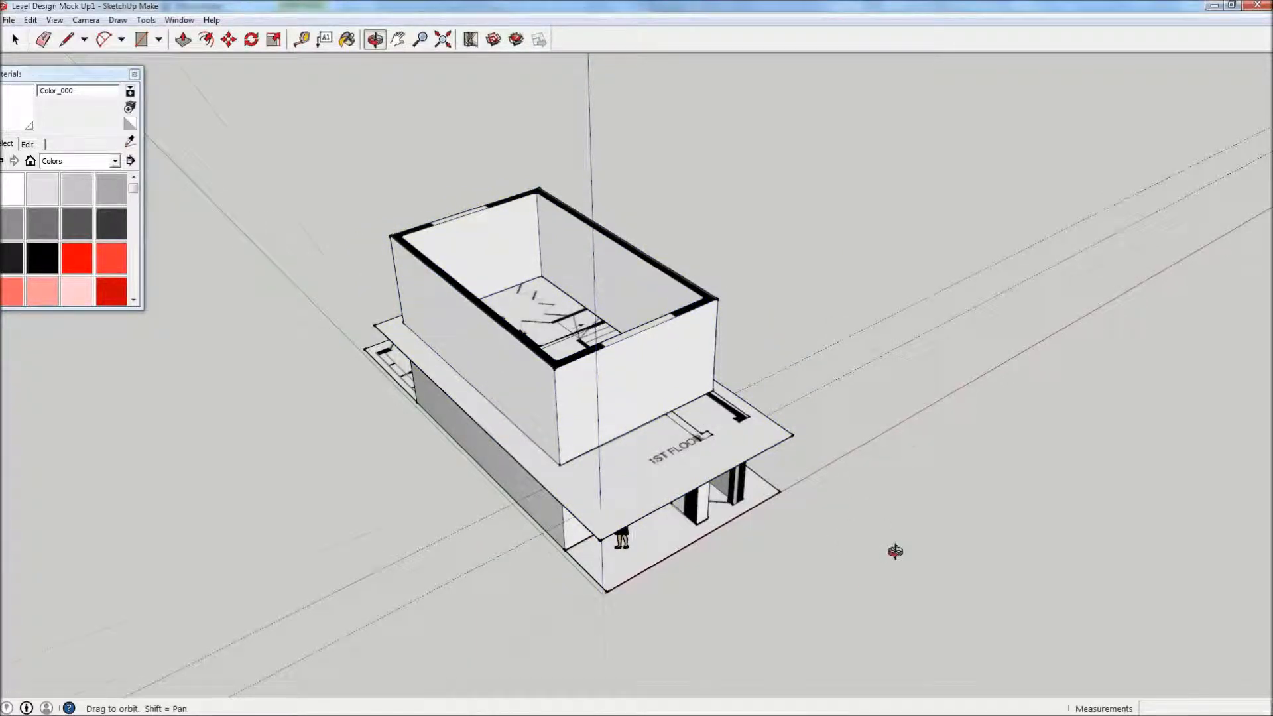